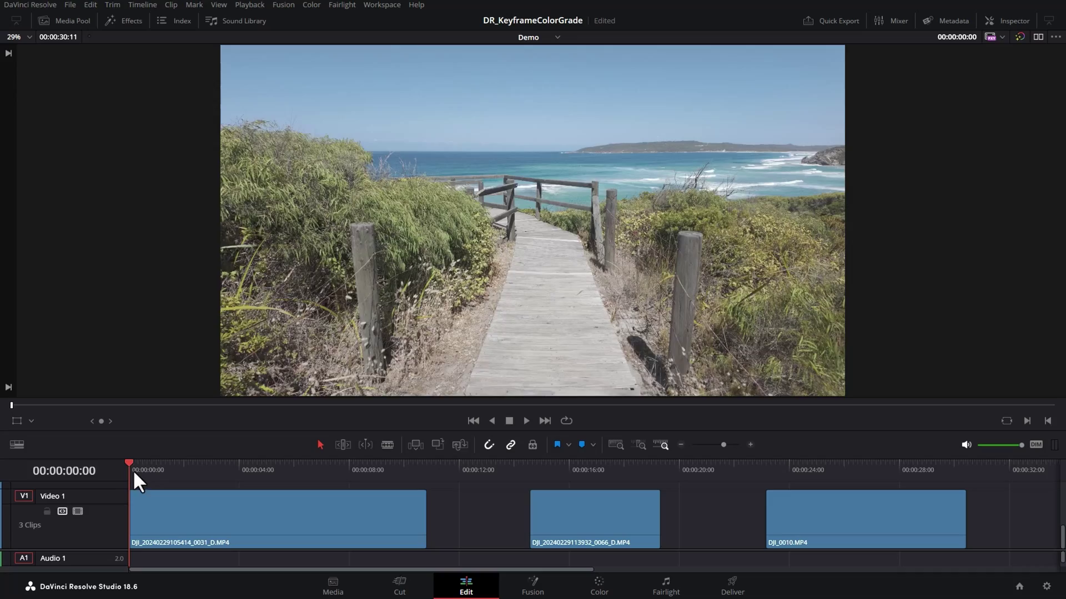
Step: Move the playhead about 8 seconds in, then switch to the Color page for the boardwalk clip
drag(134, 473, 368, 471)
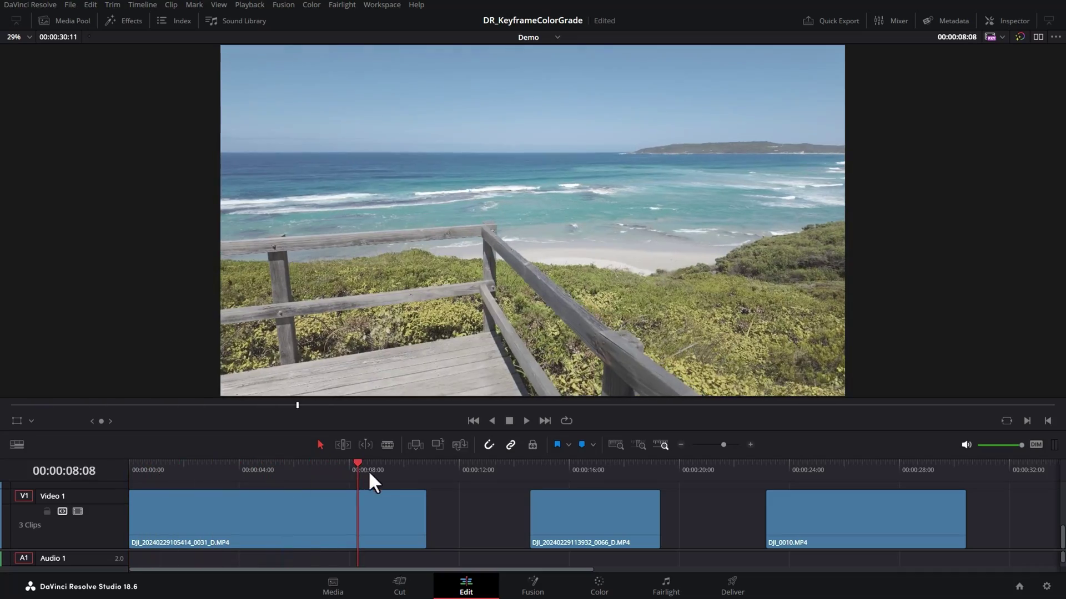
click(600, 586)
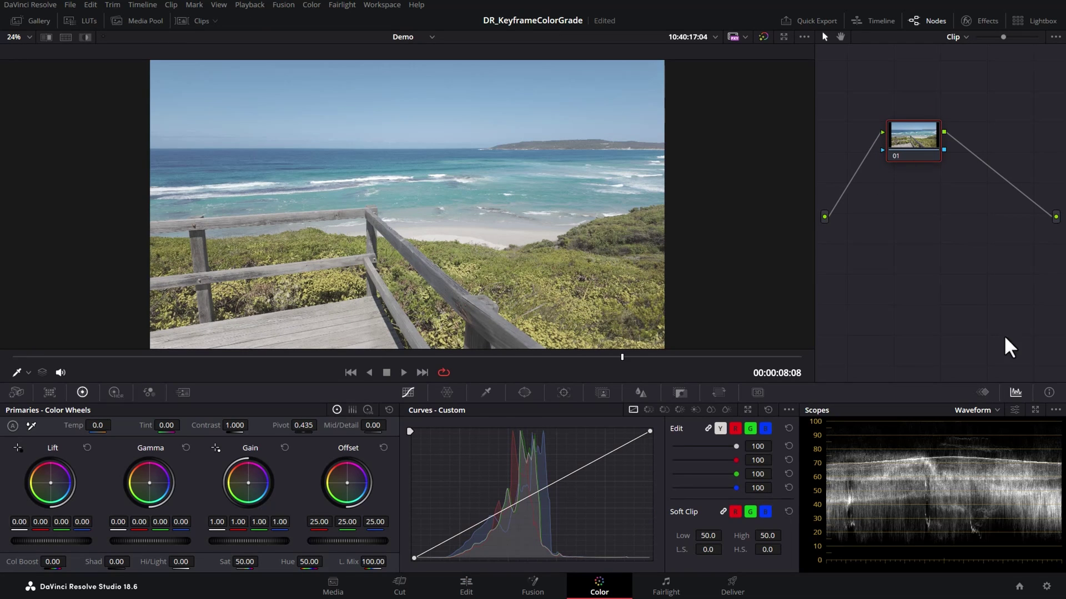
Step: Show the Keyframes timeline and enlarge it
click(984, 390)
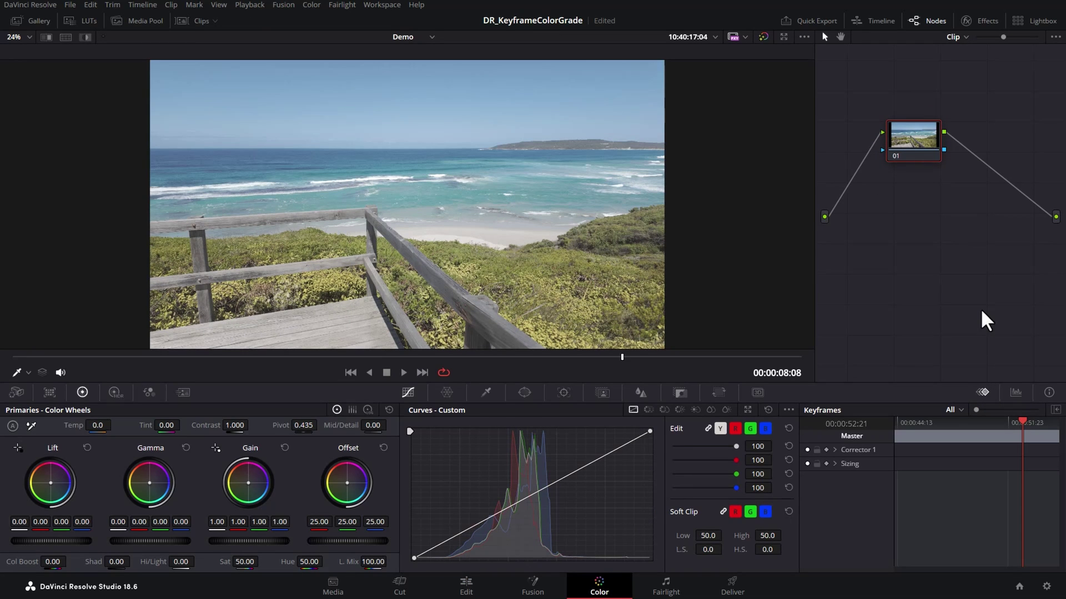
click(1055, 411)
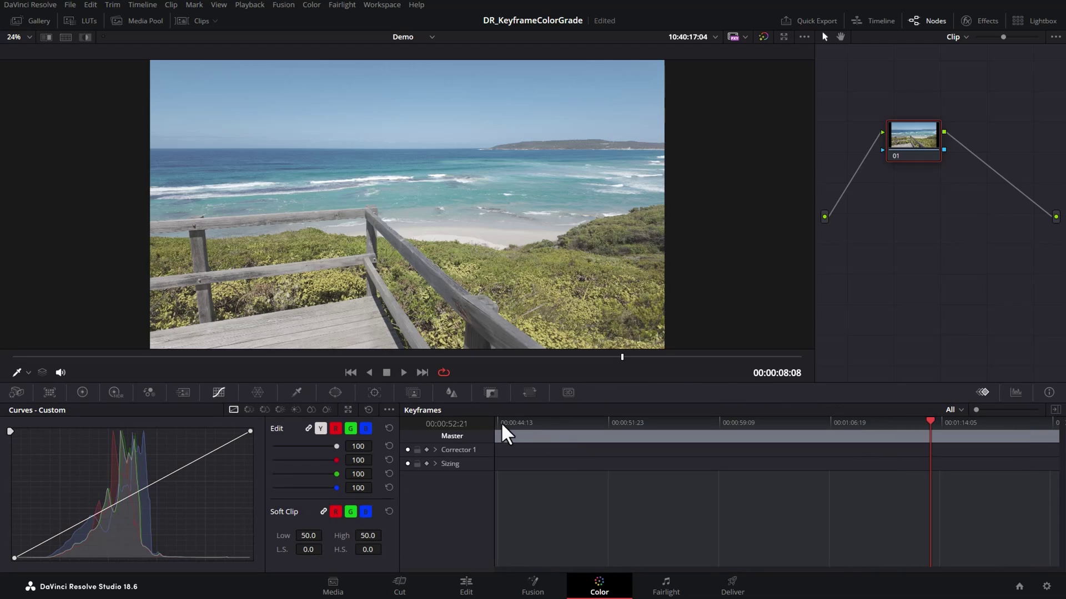
mouse_move(500, 422)
mouse_down()
mouse_move(1008, 417)
mouse_move(497, 438)
mouse_up()
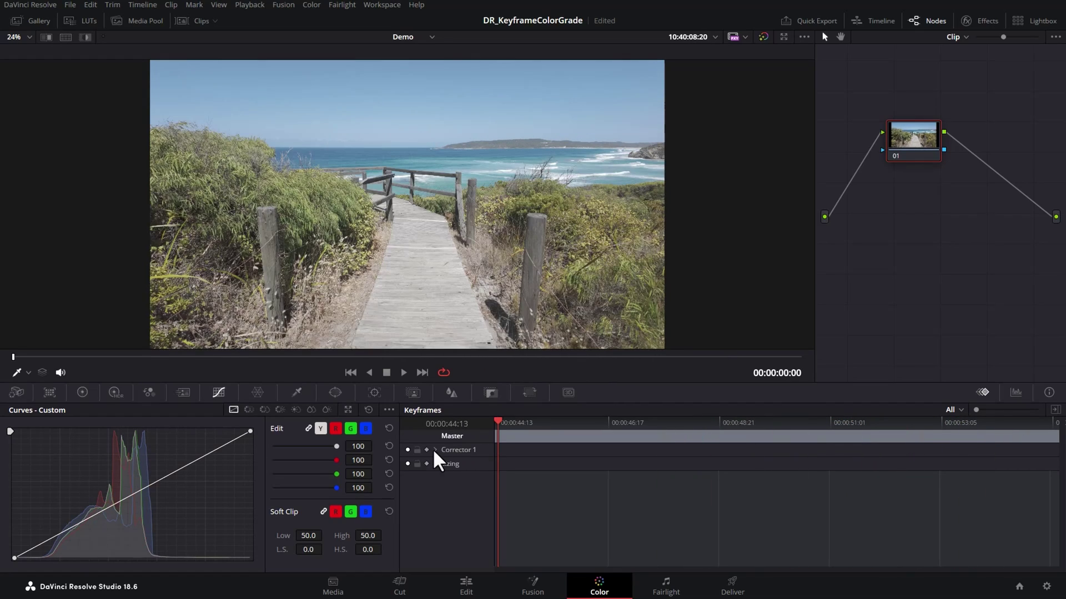
Step: Add a test serial node 02 after node 01, then delete it again
drag(917, 137, 892, 134)
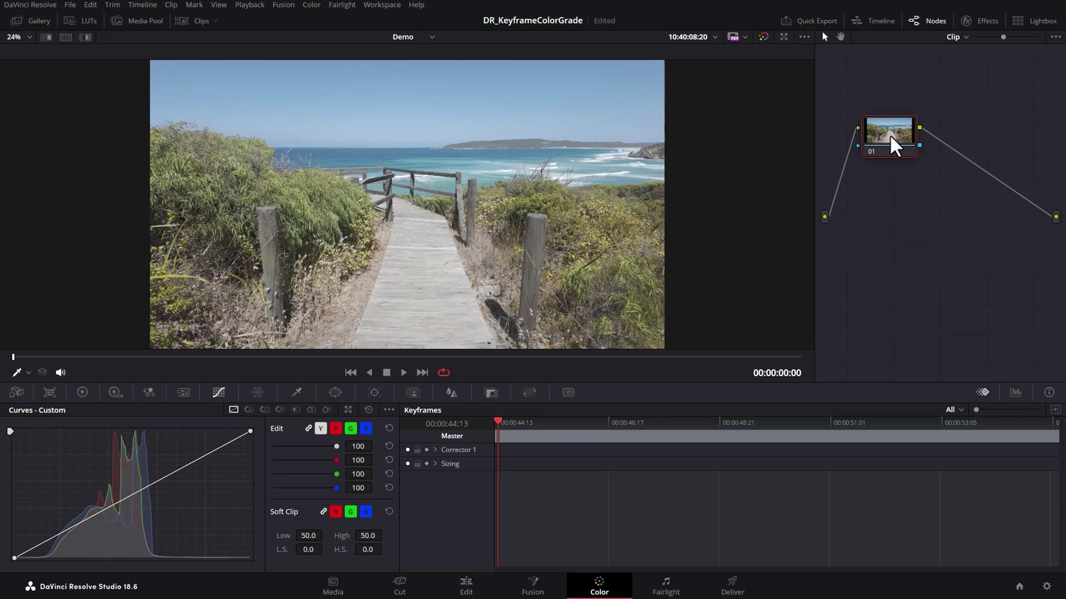
key(alt+s)
click(436, 464)
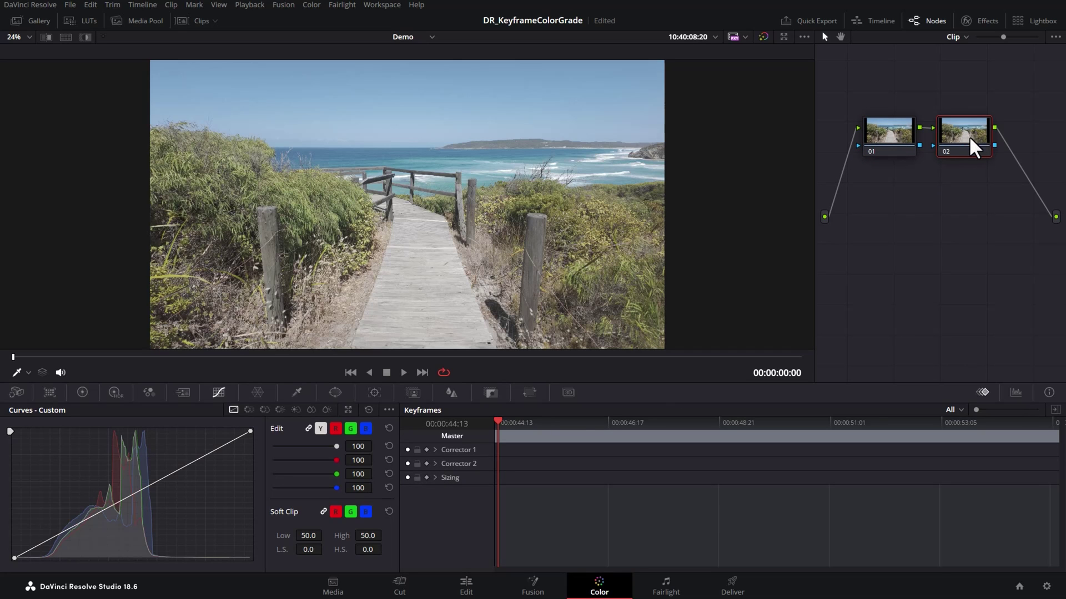
key(Delete)
drag(894, 135, 907, 123)
mouse_move(498, 427)
mouse_down()
mouse_move(878, 428)
mouse_move(499, 428)
mouse_up()
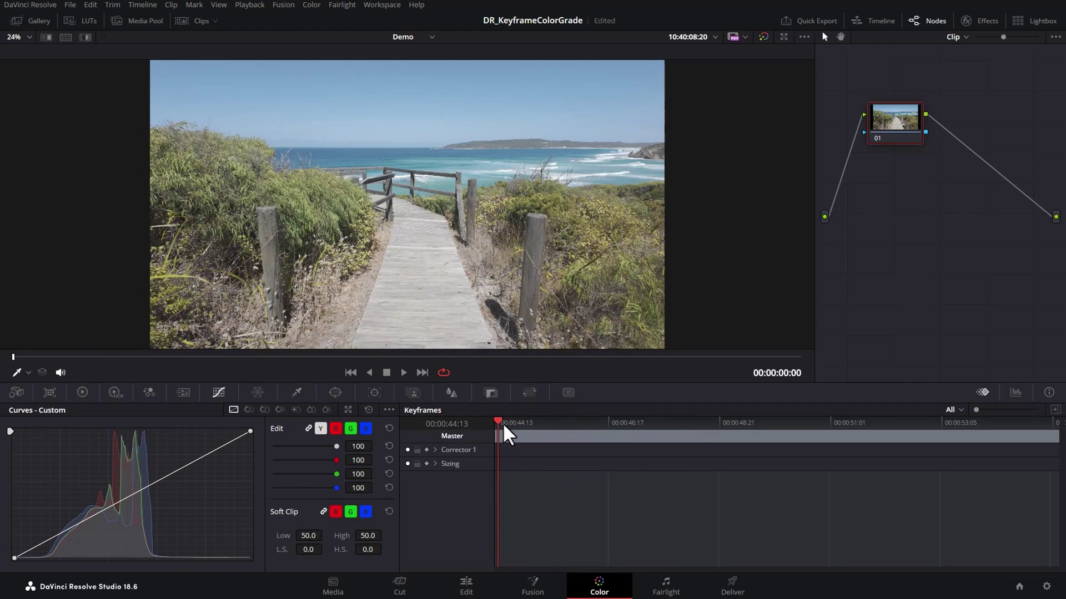
Step: Set Corrector 1's keyframe mode to automatic and bring up the Primaries colour wheels
click(426, 450)
mouse_move(895, 133)
mouse_down()
mouse_move(922, 131)
mouse_move(889, 140)
mouse_up()
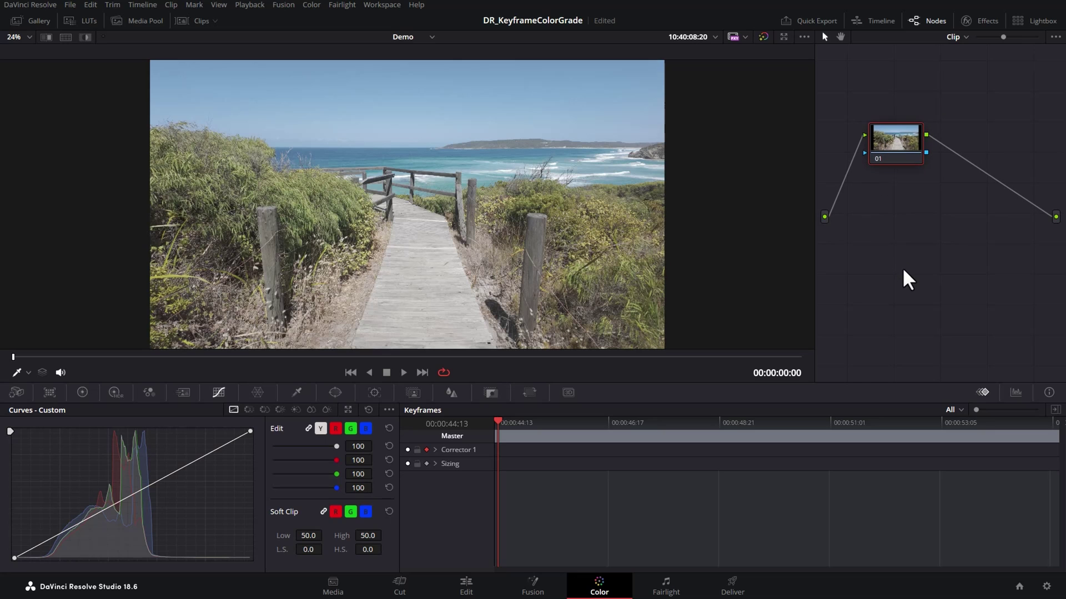
mouse_move(499, 420)
mouse_down()
mouse_move(527, 424)
mouse_move(493, 427)
mouse_up()
click(82, 392)
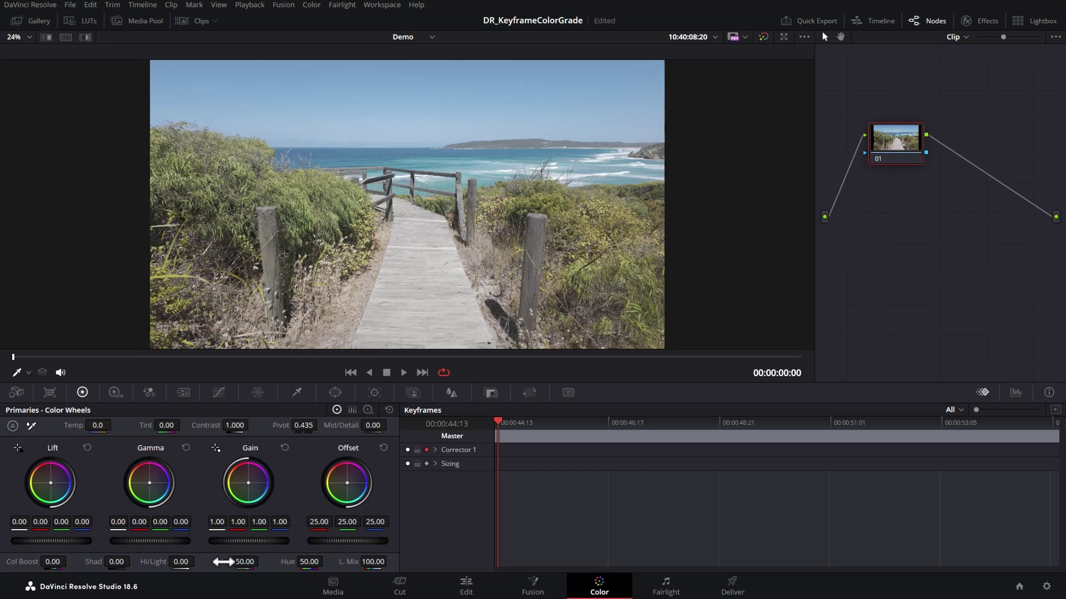
Step: Drop saturation to 0 on the clip's first frame, then move about six seconds in
drag(224, 562, 205, 561)
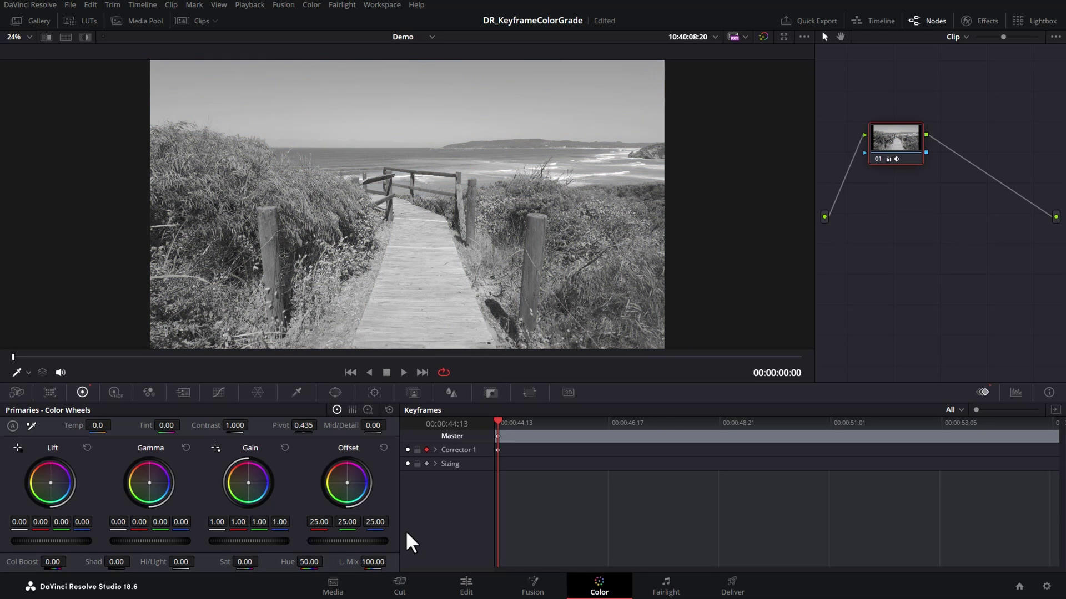
drag(498, 422, 510, 451)
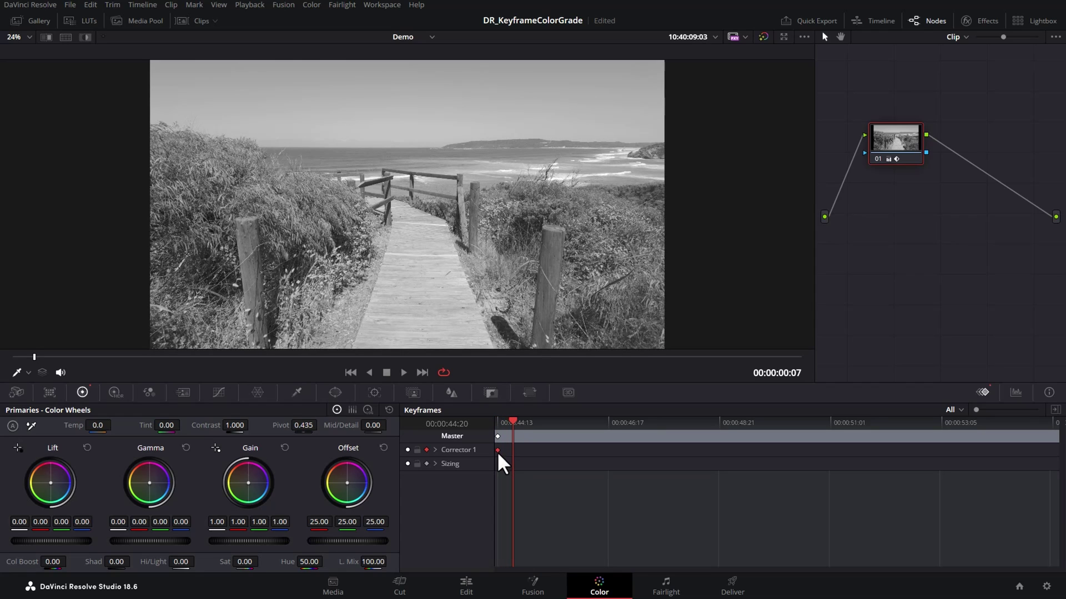
drag(511, 428, 677, 430)
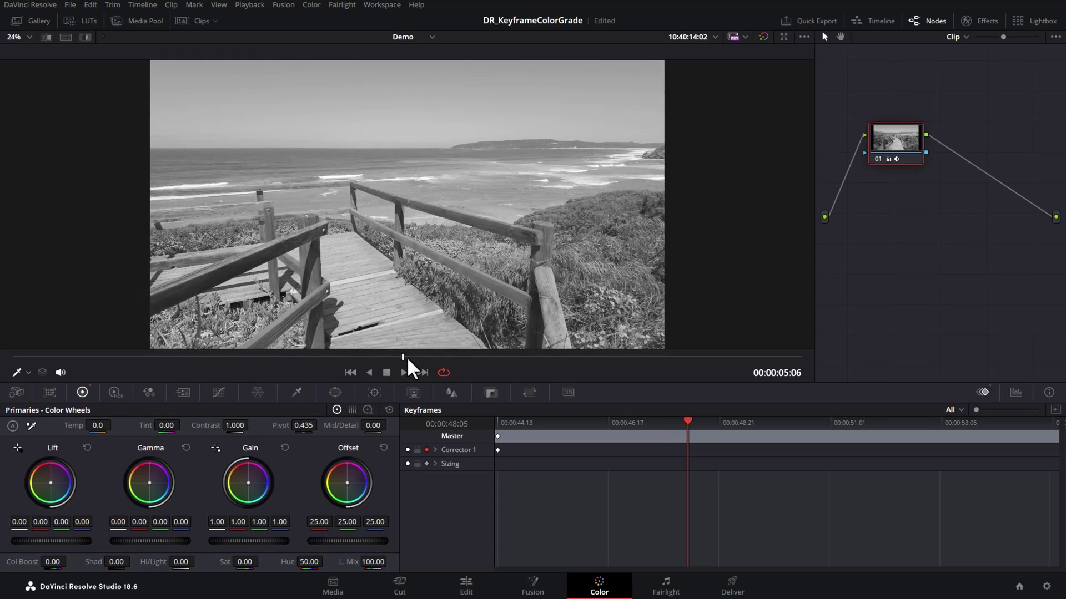
key(space)
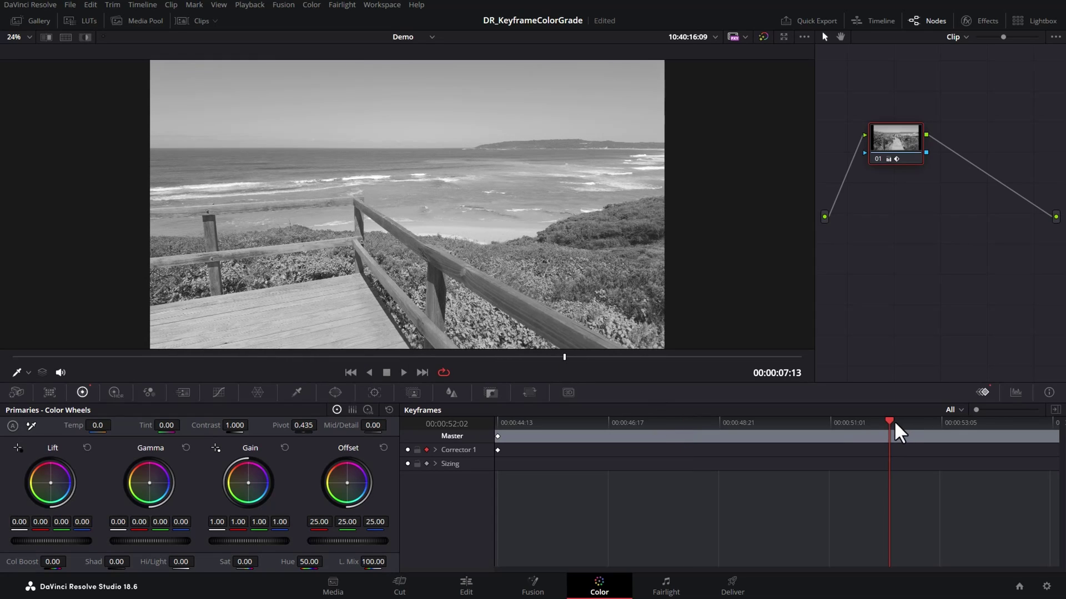
drag(564, 357, 491, 368)
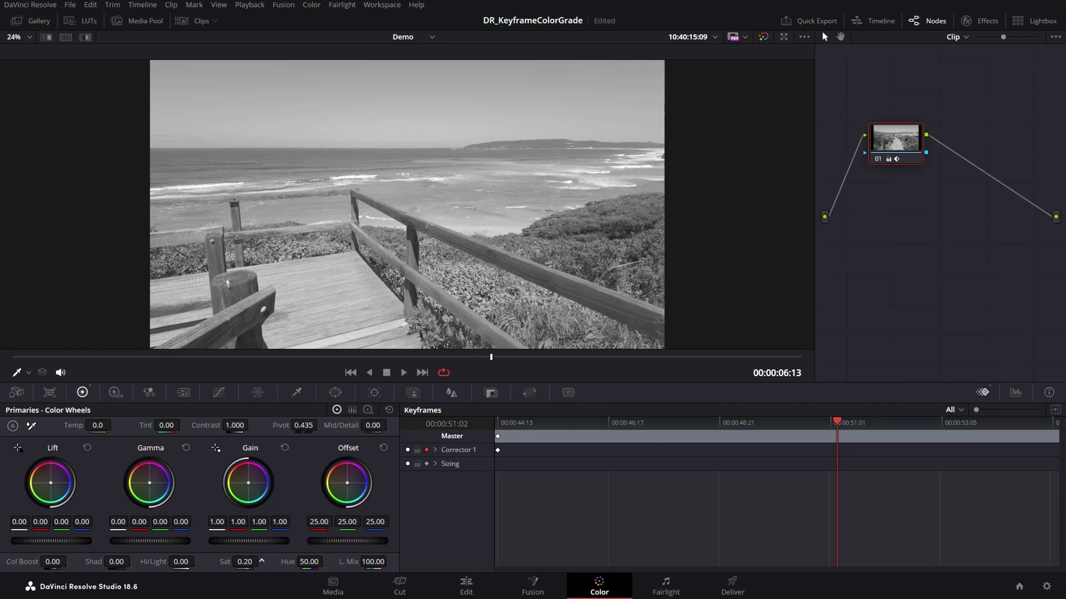
Step: Keyframe saturation at 70 at 6:13 for rich colour
drag(224, 562, 261, 562)
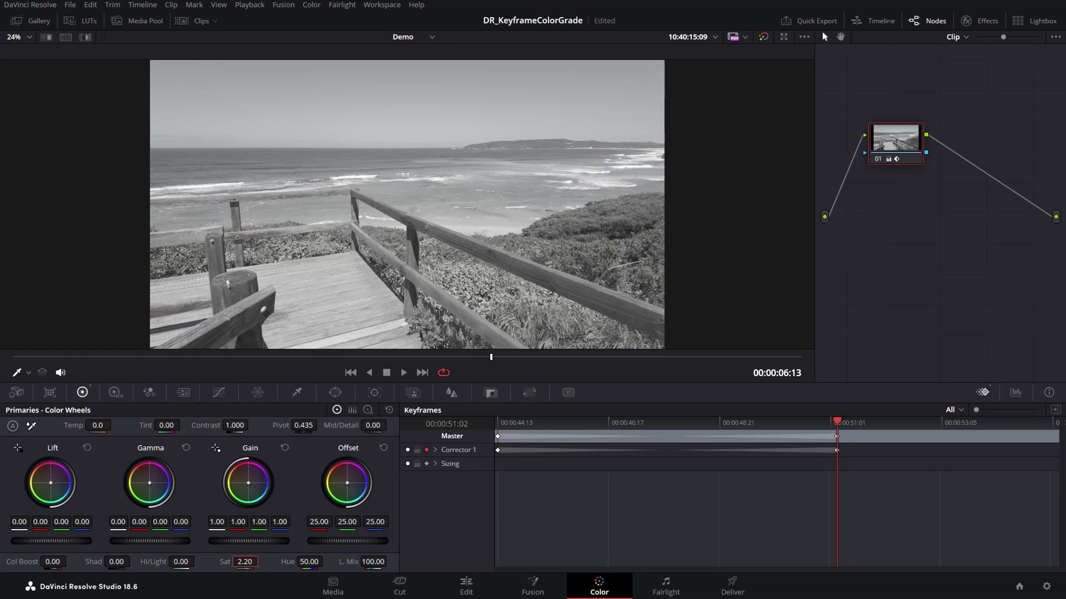
double_click(224, 562)
drag(225, 562, 261, 560)
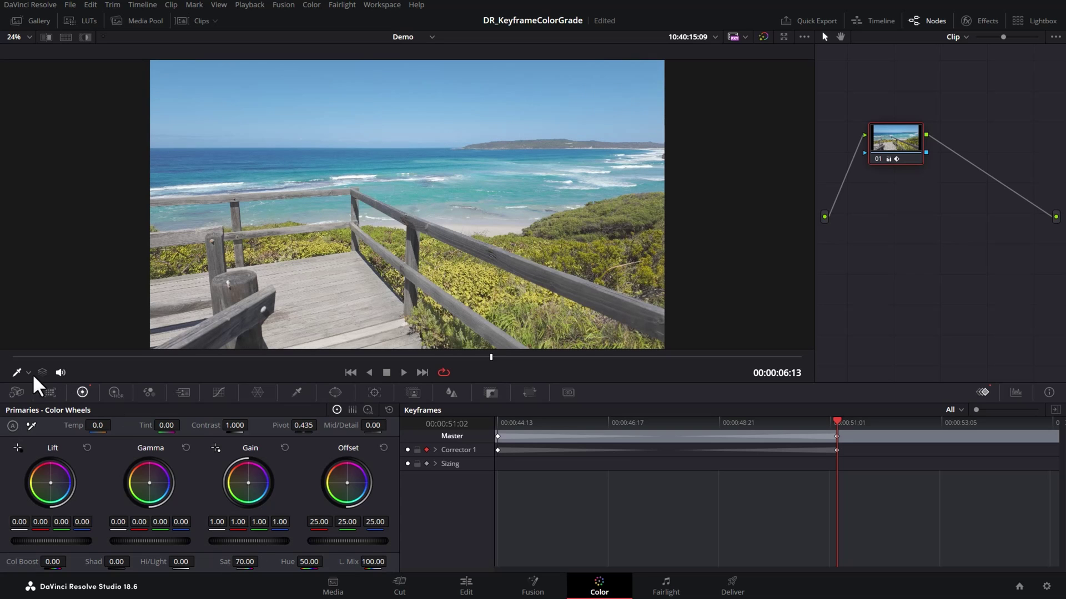
Step: Preview the fade from the greyscale start through the colour keyframe, ending back at the start
click(15, 358)
drag(14, 358, 544, 376)
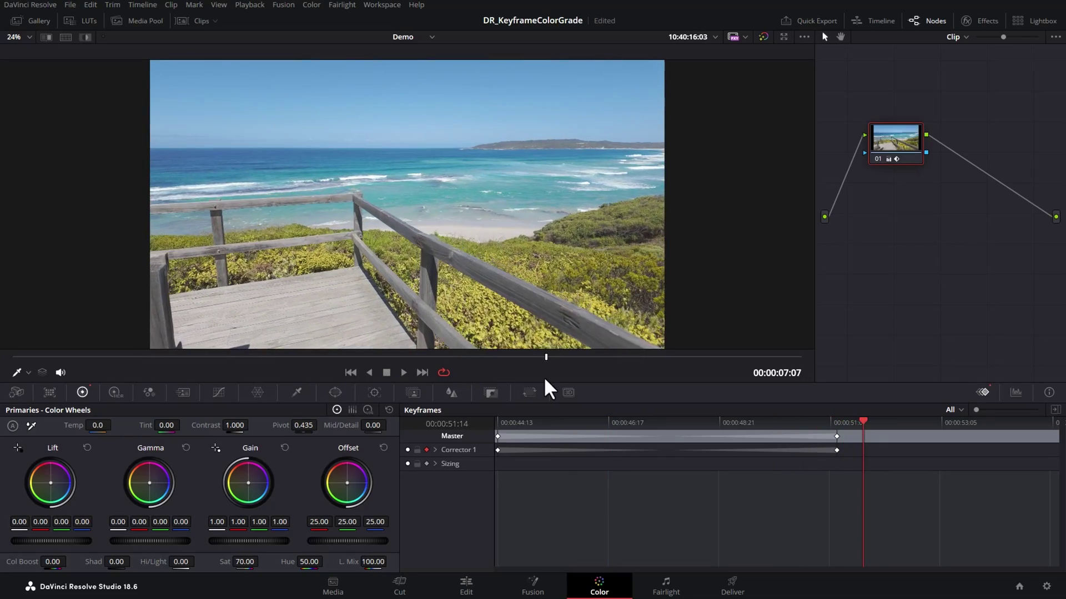
click(840, 420)
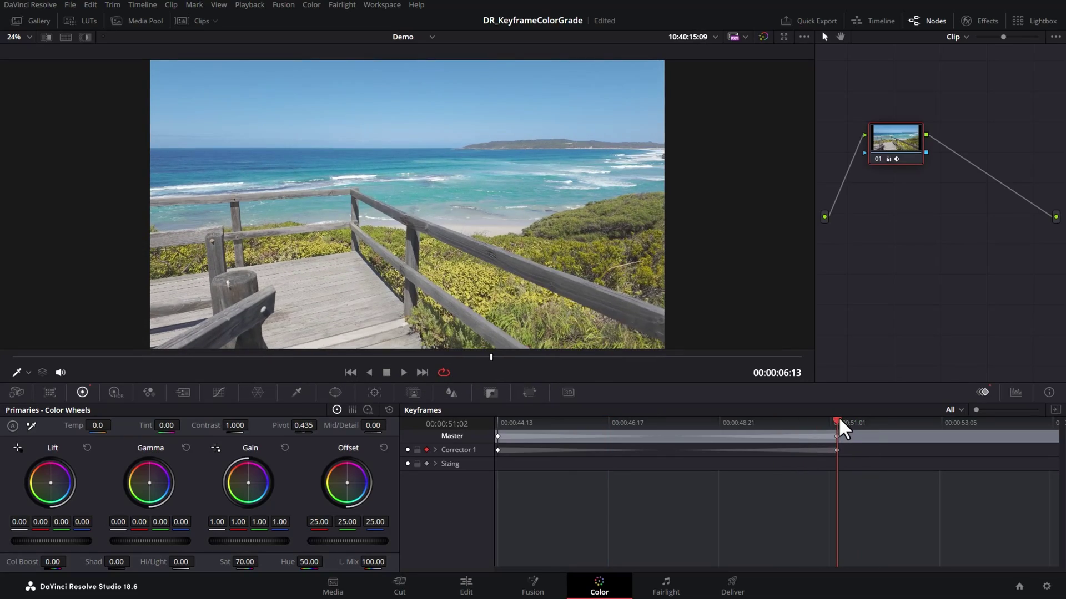
drag(839, 419, 915, 423)
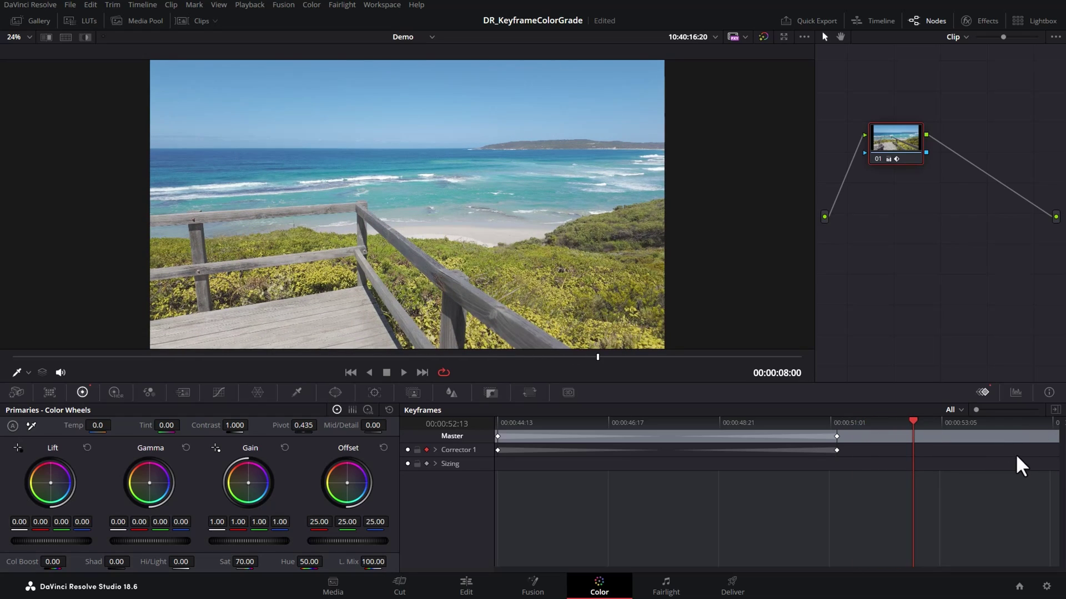
drag(913, 453, 491, 420)
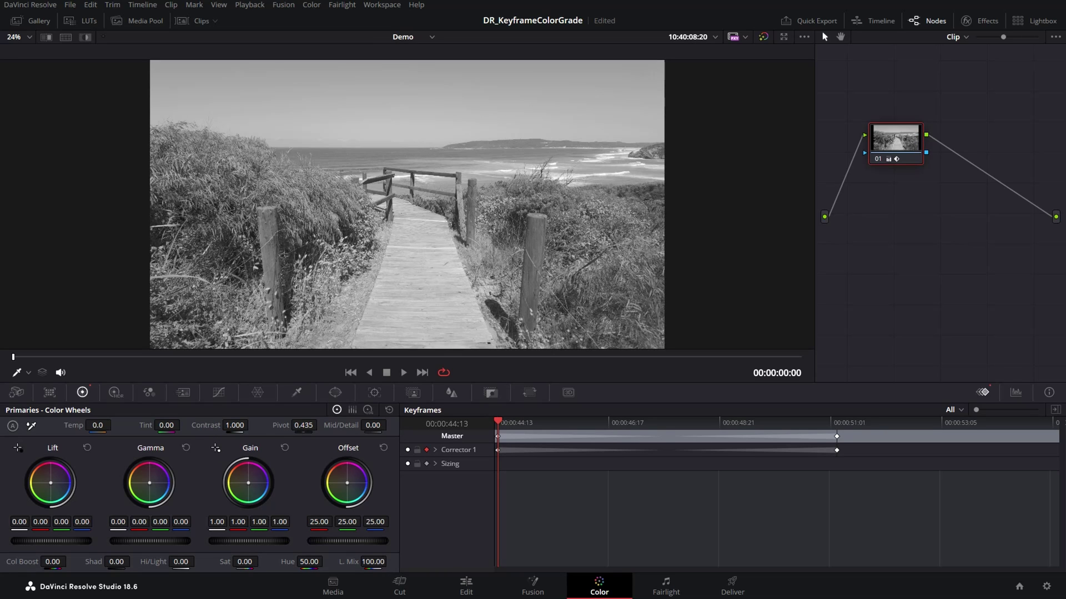
Step: Raise the opening frames' contrast to 1.766 and compare it with the later colour frame
drag(235, 425, 250, 426)
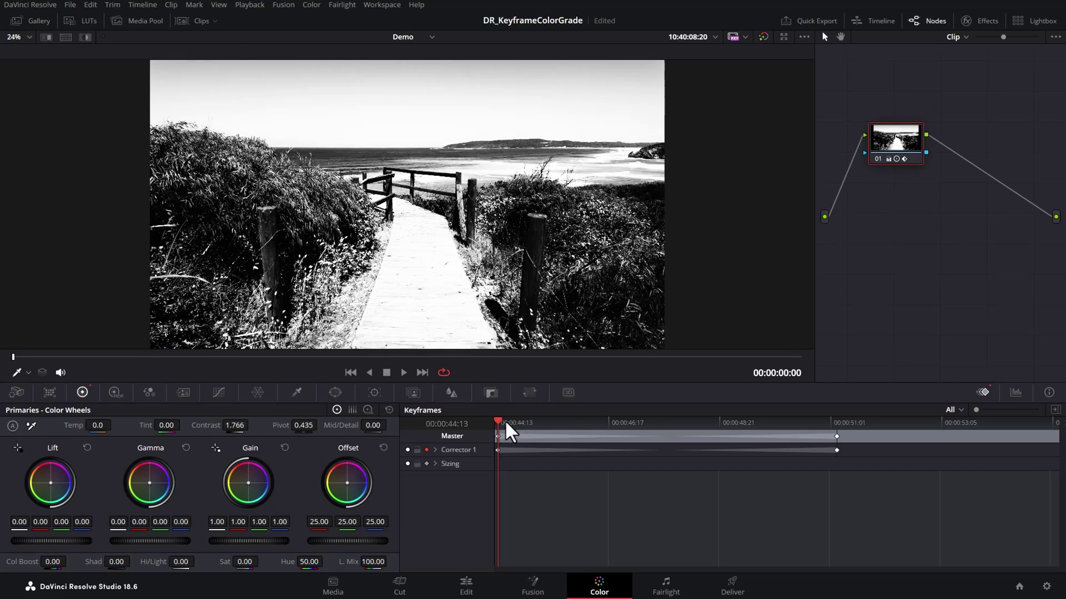
drag(505, 420, 837, 427)
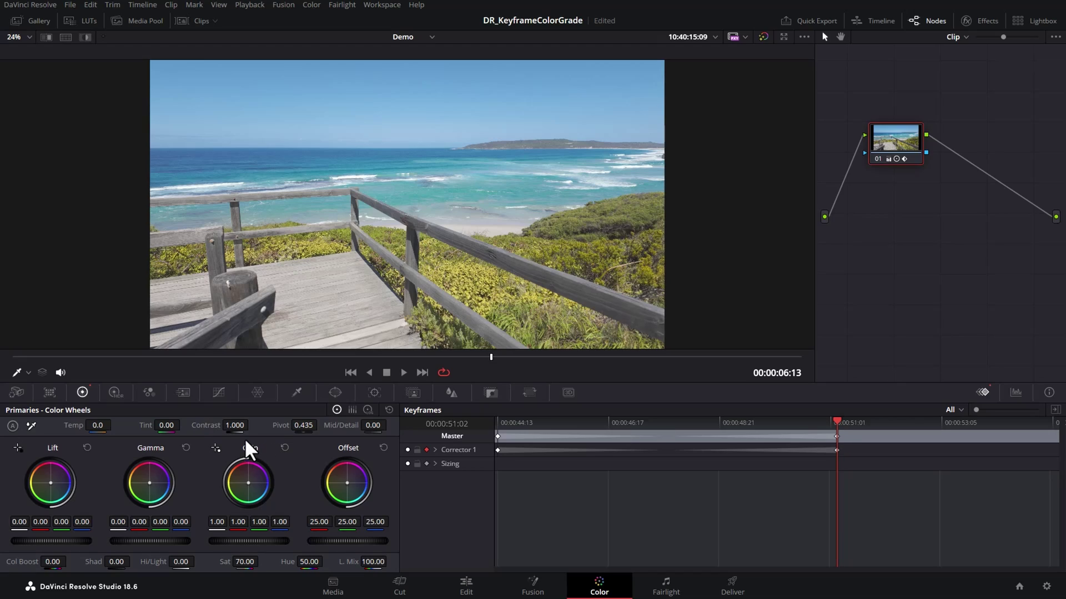
drag(500, 419, 837, 419)
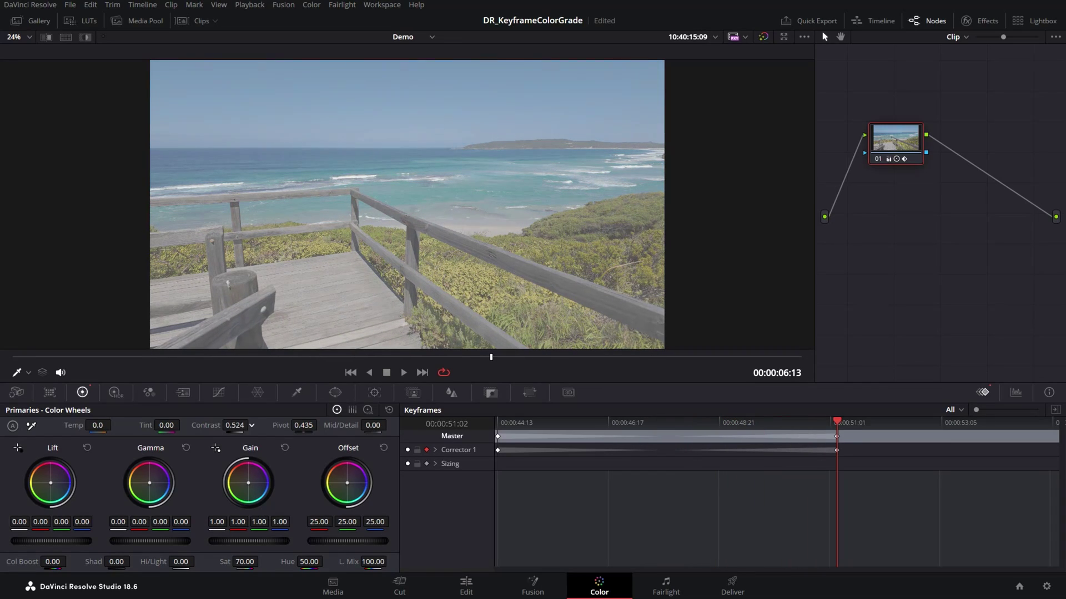
Step: Preview the black-and-white-to-colour fade from the first frame, then select the cliff clip
click(12, 356)
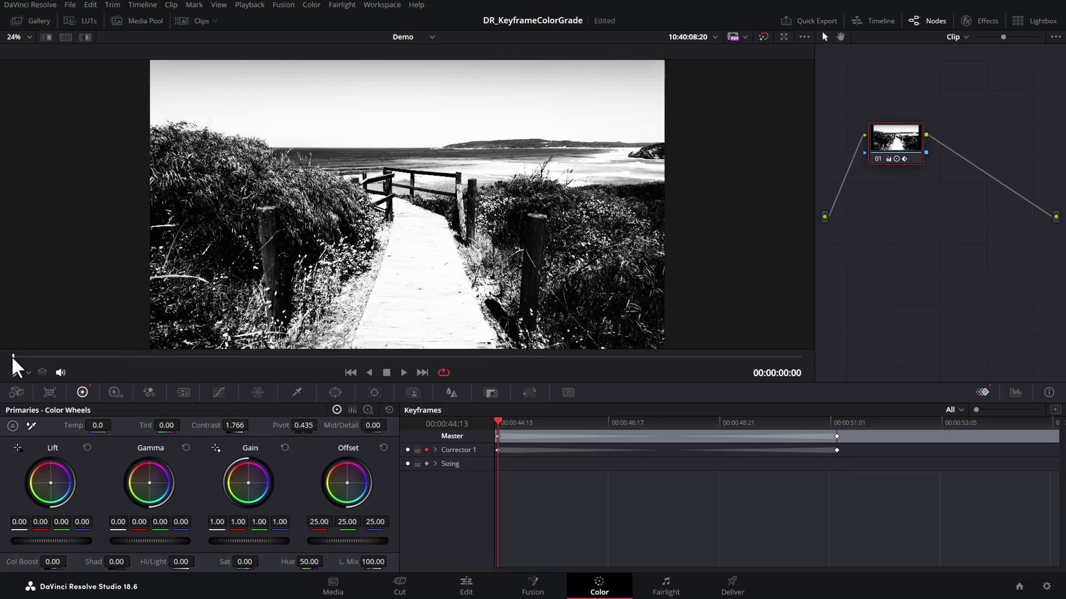
drag(15, 356, 660, 378)
key(Home)
click(420, 373)
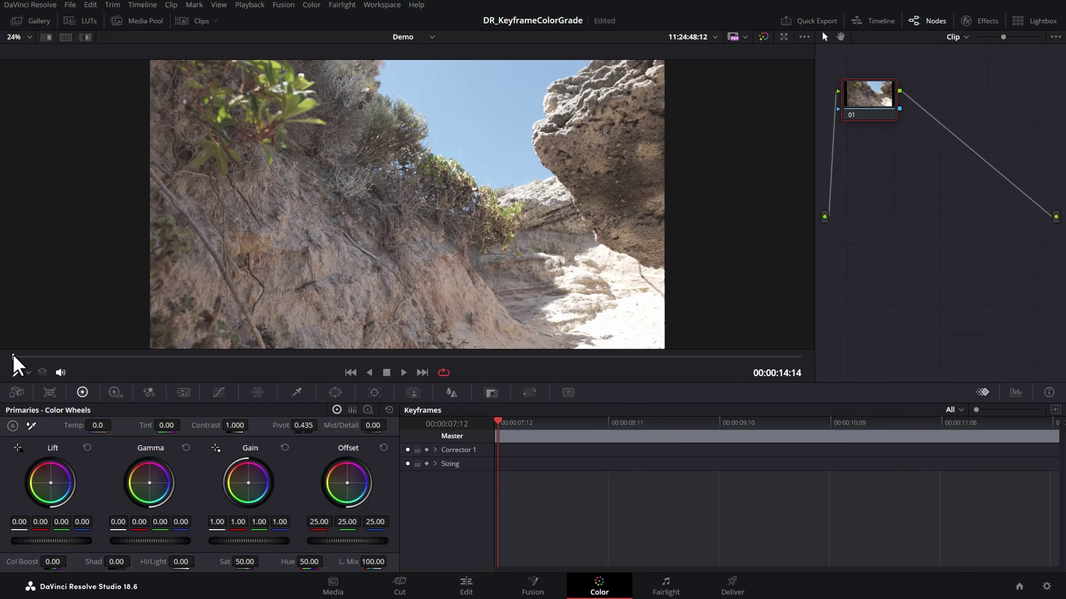
mouse_move(13, 357)
mouse_down()
mouse_move(805, 358)
mouse_move(11, 366)
mouse_up()
drag(333, 541, 367, 541)
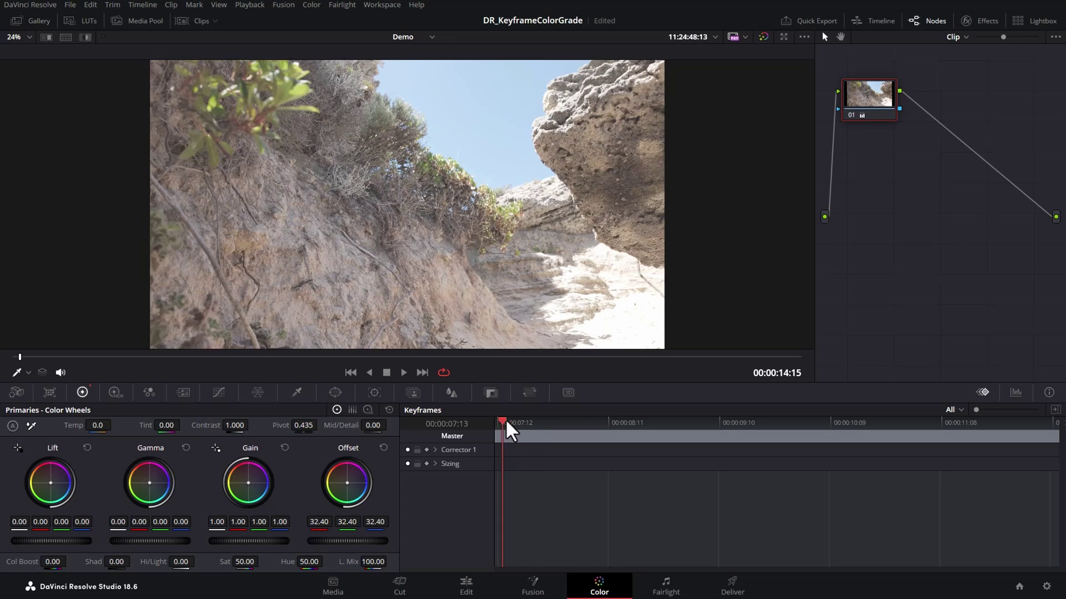
mouse_move(495, 429)
mouse_down()
mouse_move(527, 426)
mouse_move(488, 429)
mouse_up()
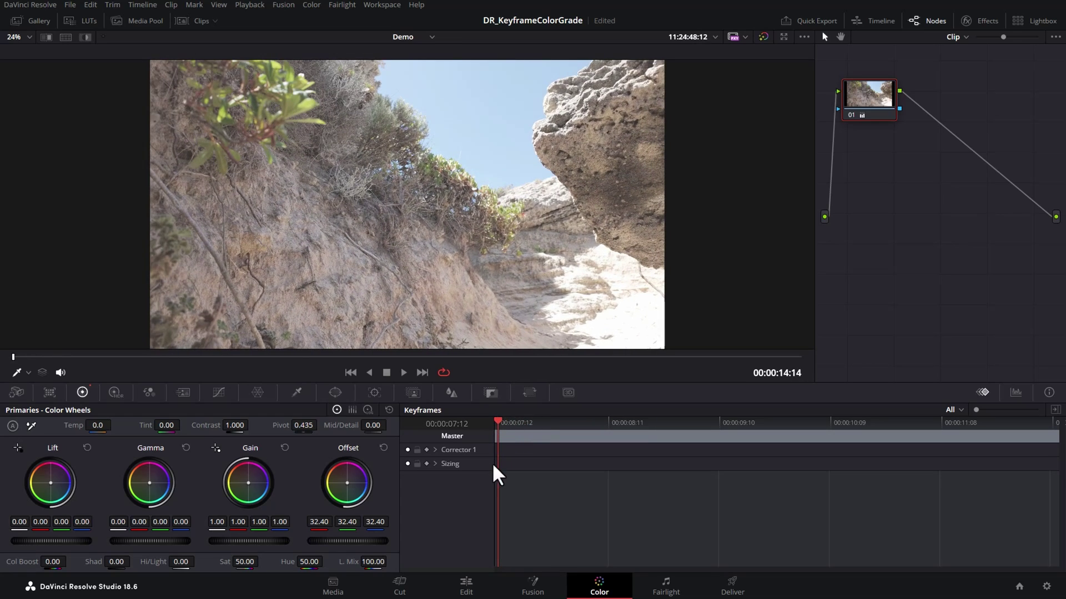
Step: Add a static Corrector 1 keyframe at the cliff clip's start and a dynamic one near 00:00:09:04
right_click(498, 452)
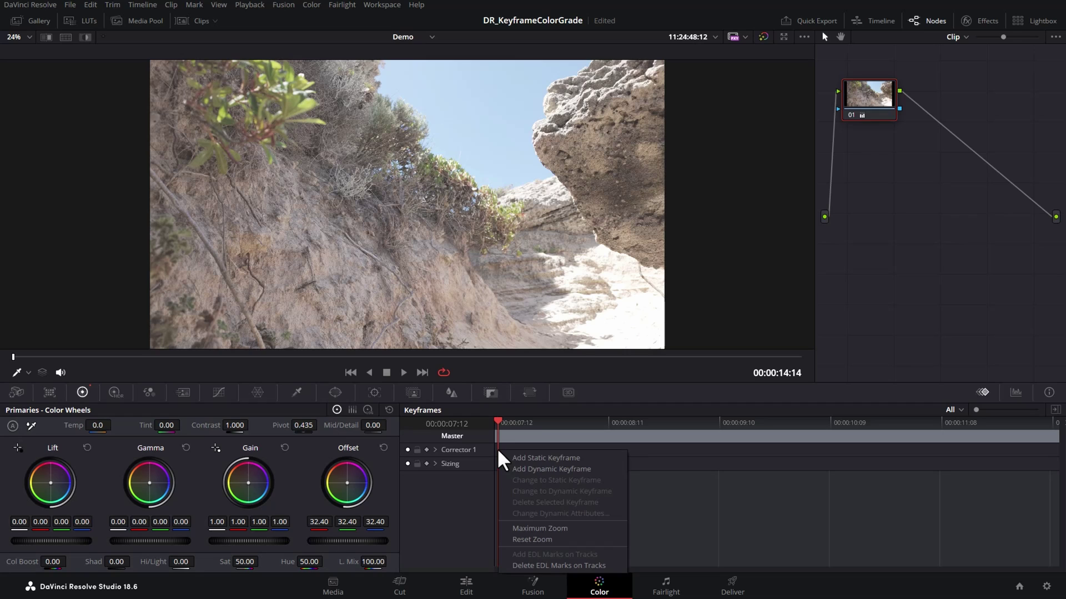
click(604, 459)
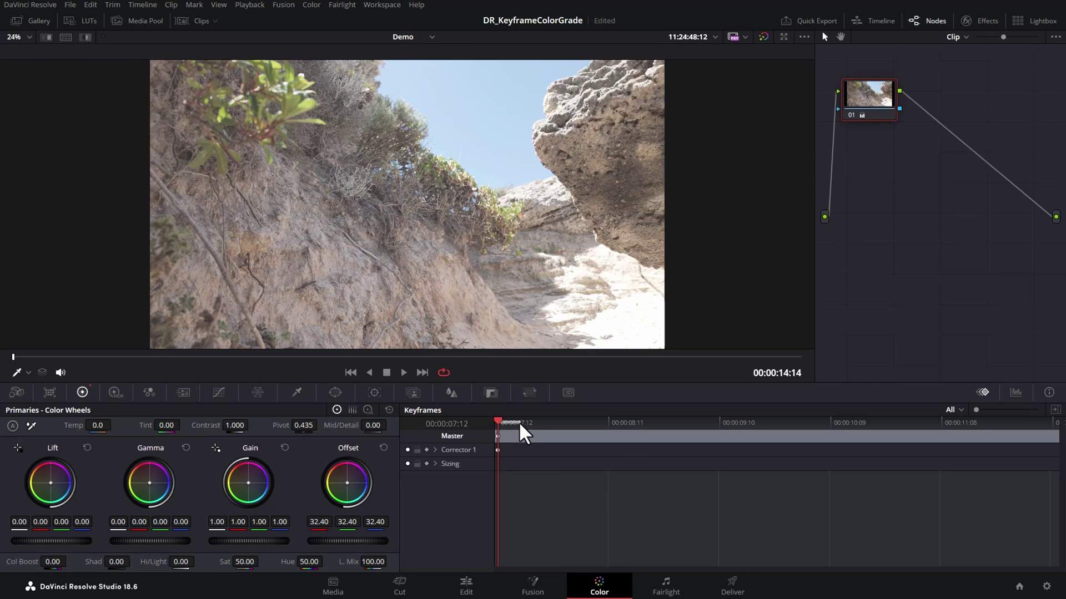
drag(498, 421, 715, 452)
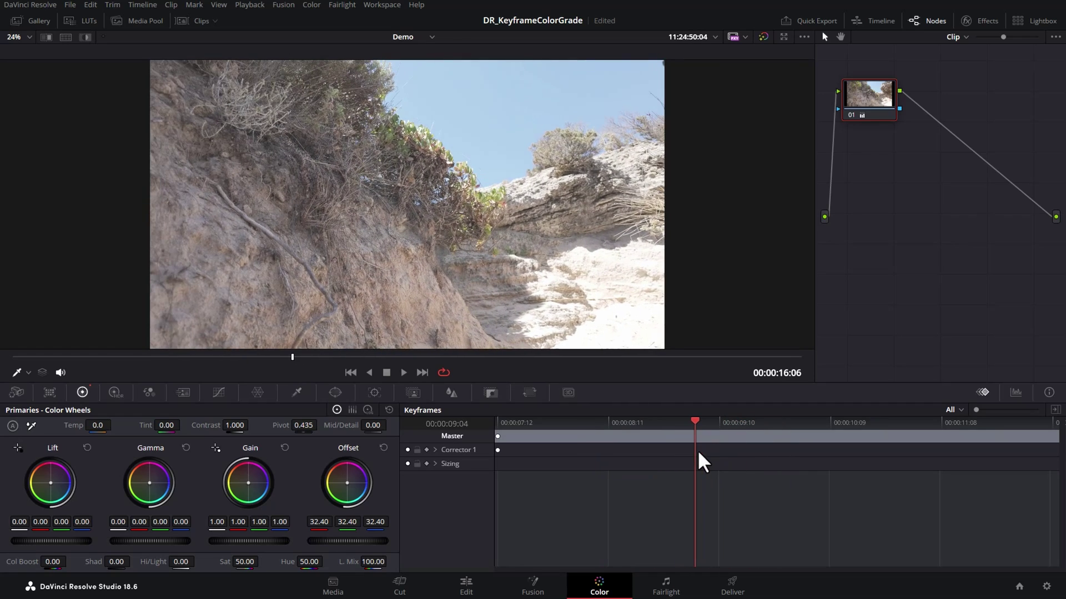
right_click(696, 448)
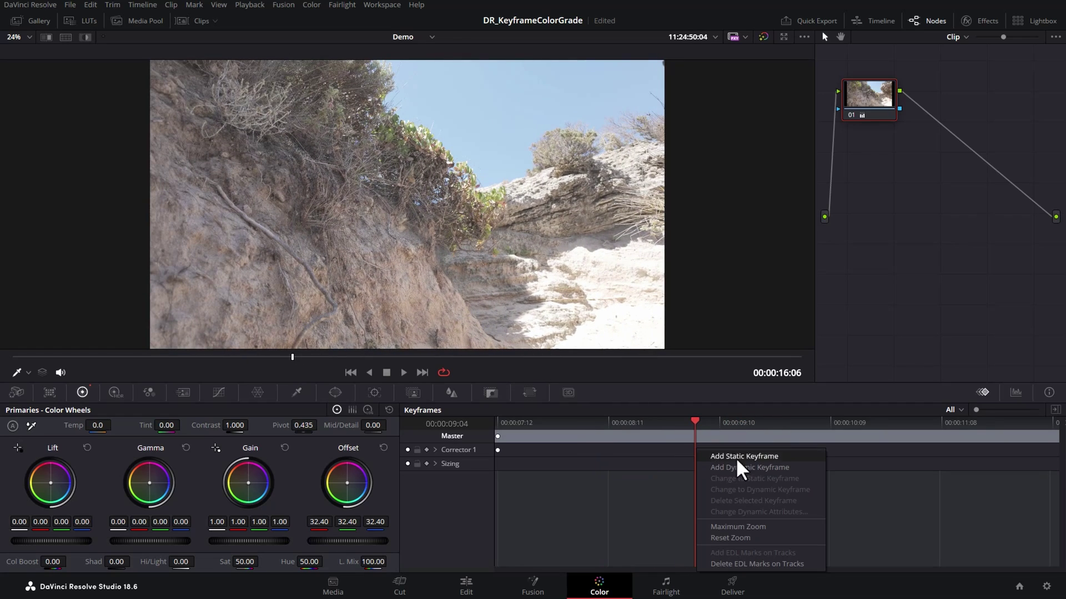
click(785, 467)
Step: Zoom into the keyframe timeline and move the playhead to the cliff clip's end
mouse_move(694, 420)
mouse_down()
mouse_move(501, 420)
mouse_move(674, 425)
mouse_move(562, 437)
mouse_move(695, 435)
mouse_up()
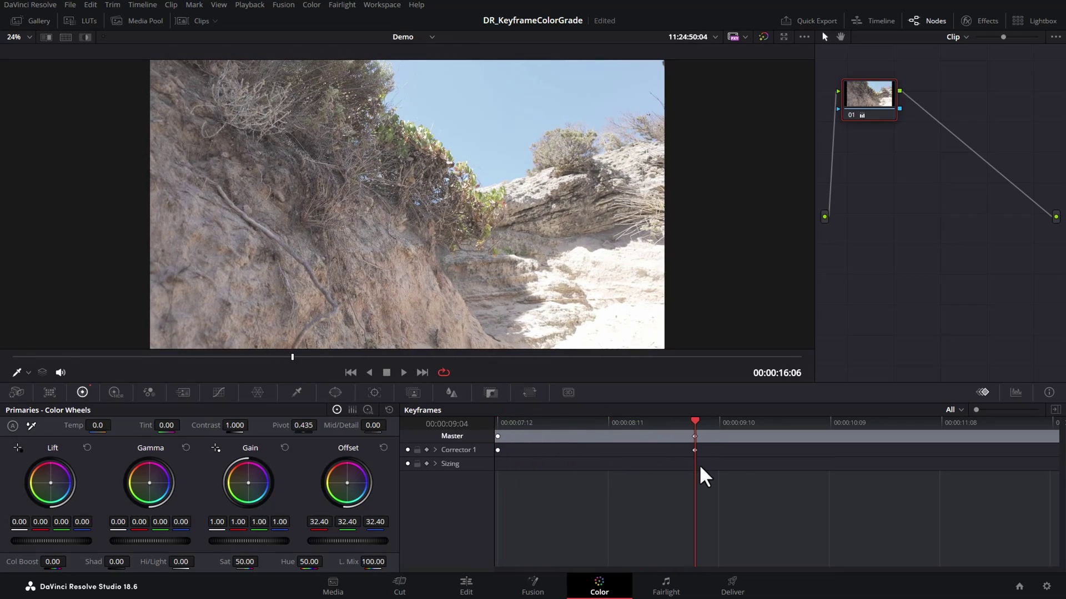
mouse_move(975, 409)
mouse_down()
mouse_move(1034, 408)
mouse_move(976, 410)
mouse_up()
drag(695, 421, 1063, 431)
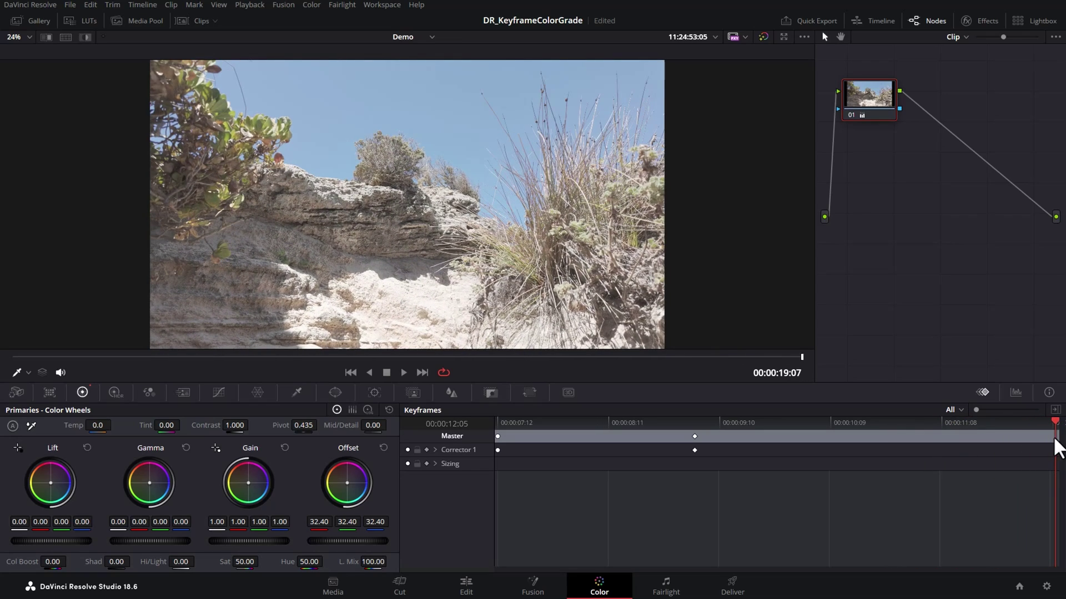
Step: Add a dynamic keyframe at the cliff clip's end and lower Offset to 12.80
right_click(1055, 438)
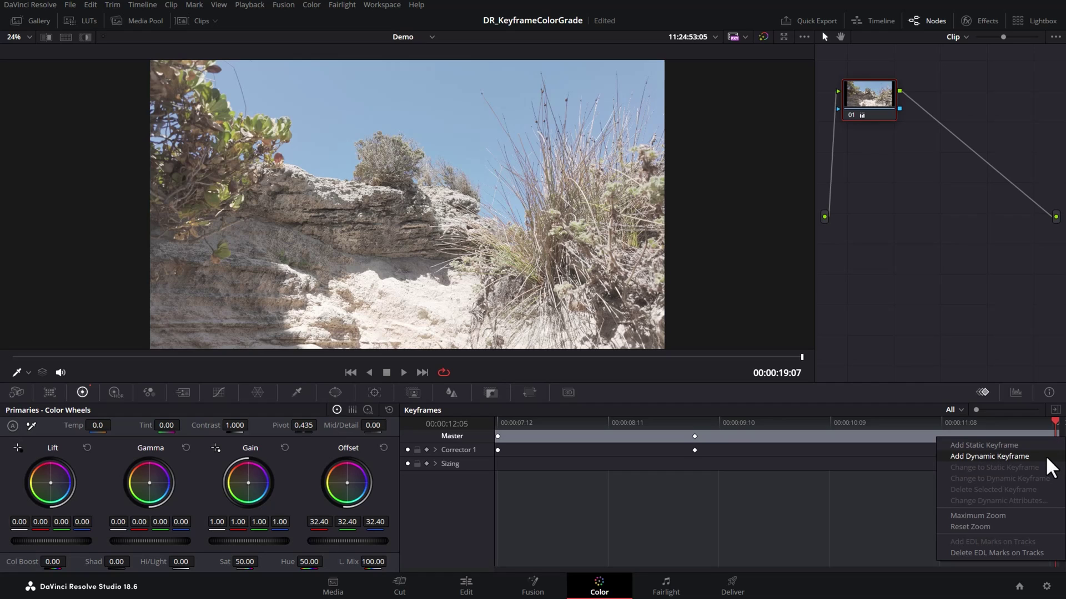
click(989, 457)
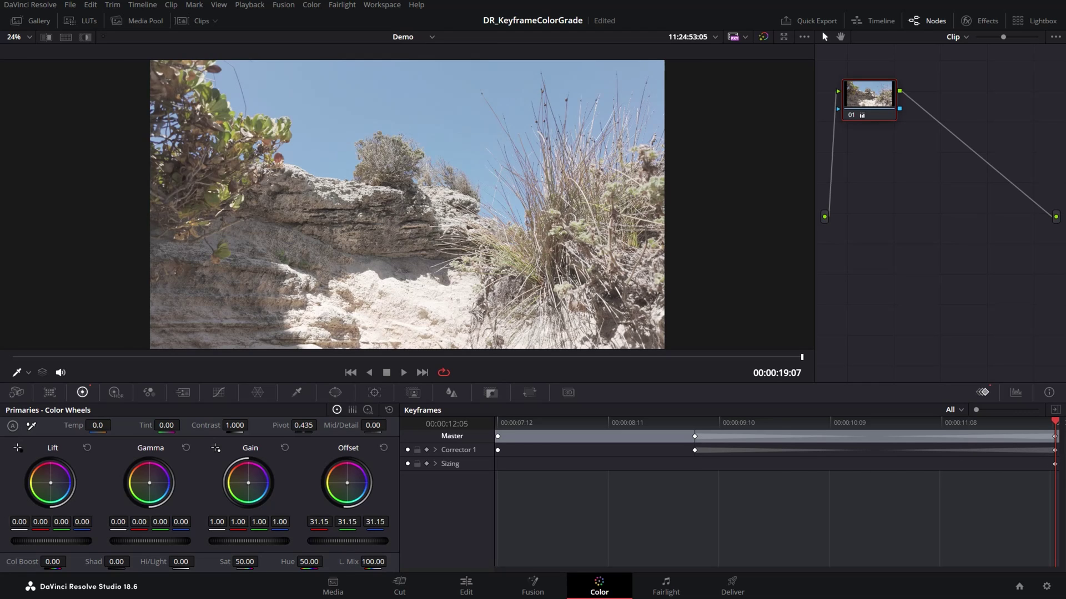
drag(347, 541, 325, 541)
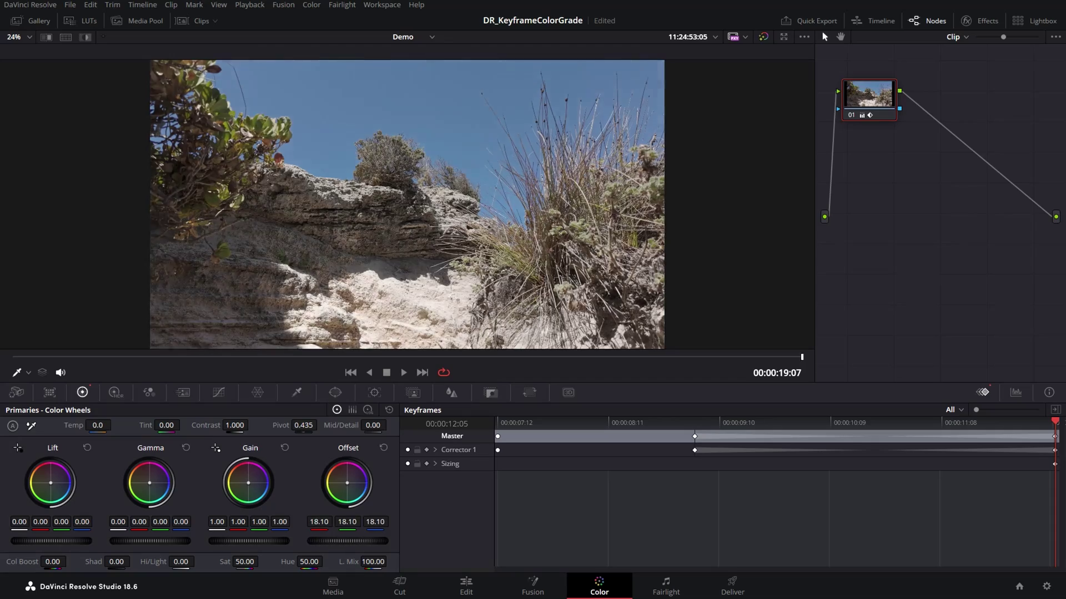
Step: Preview the darkening transition and select the middle Corrector 1 keyframe
drag(694, 419, 1056, 426)
click(695, 451)
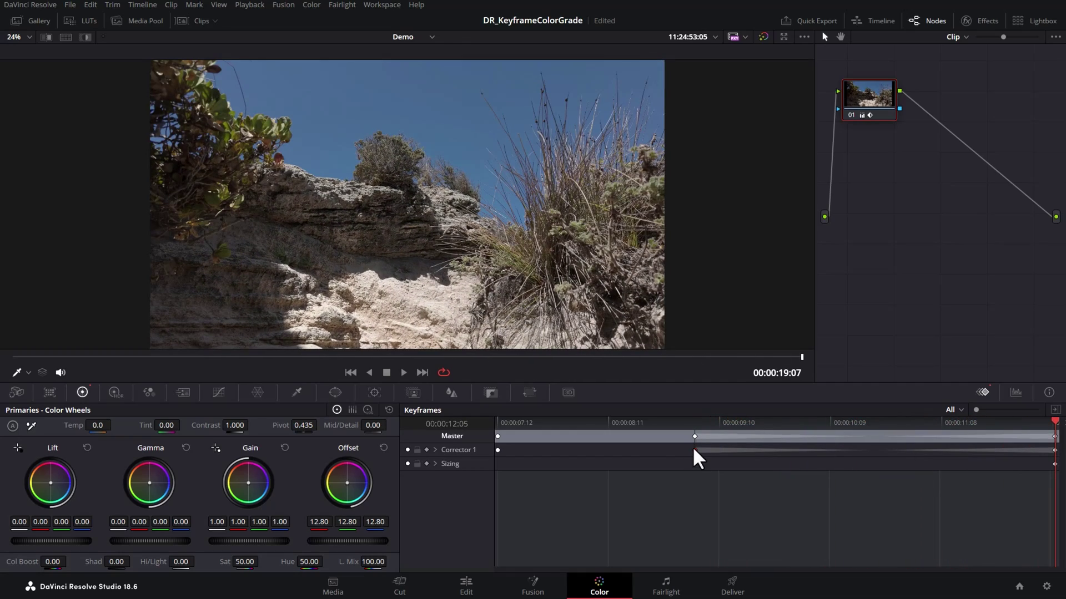
right_click(694, 450)
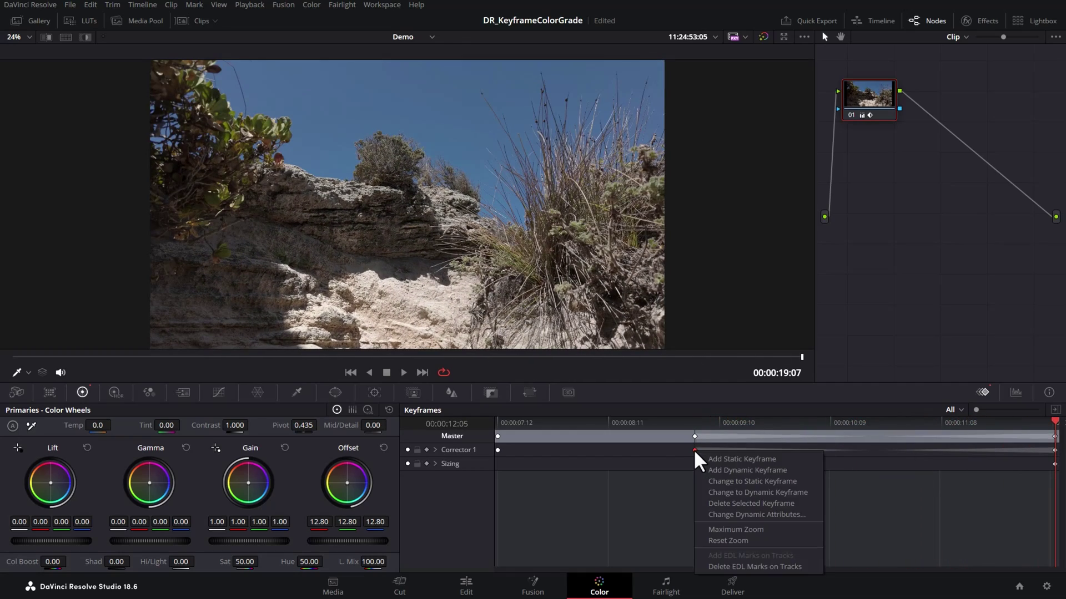
Step: Delete the middle cliff keyframe and switch to the ocean beach clip 03
click(789, 504)
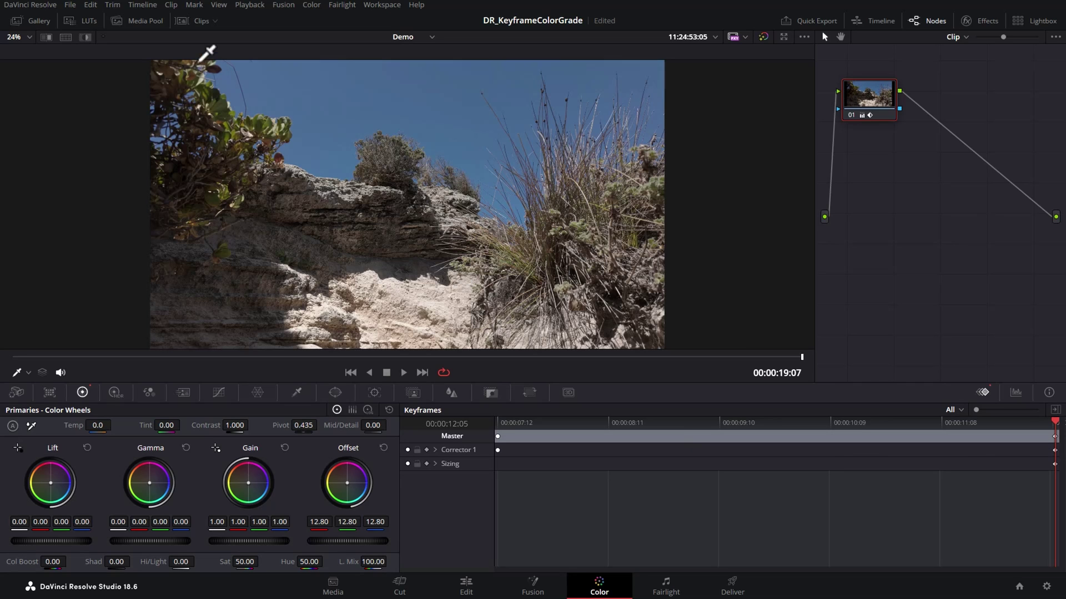
click(197, 21)
click(201, 349)
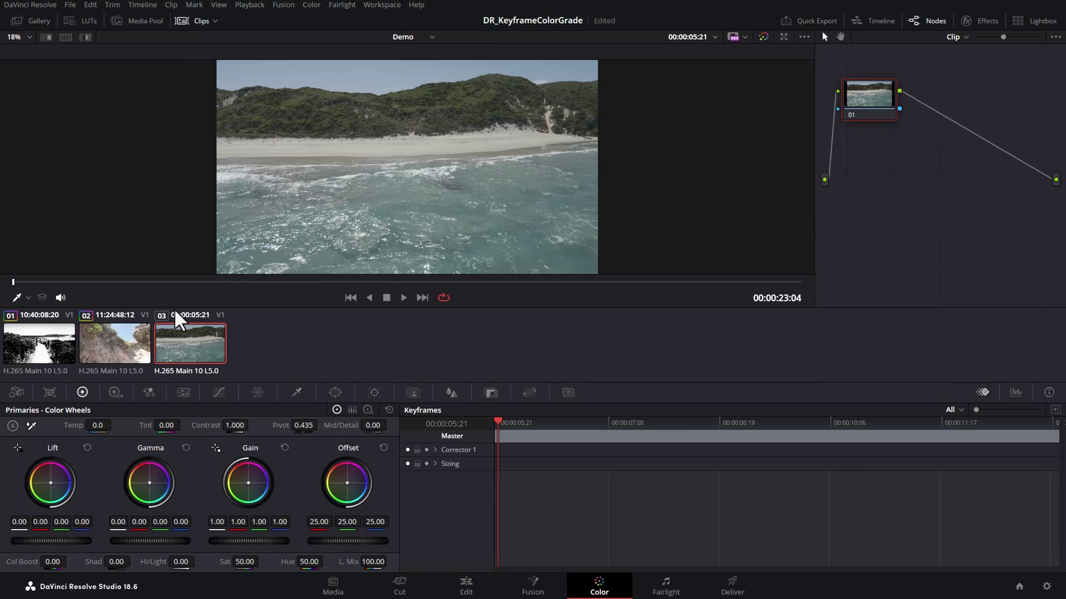
Step: Preview the ocean clip and hide the clip thumbnails again
drag(55, 281, 782, 275)
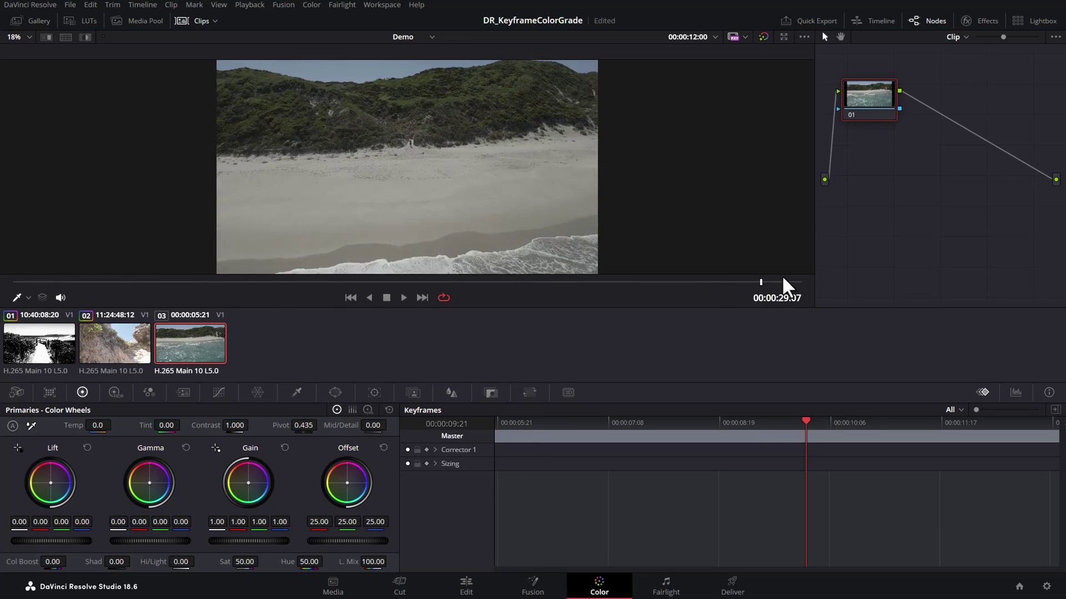
click(197, 22)
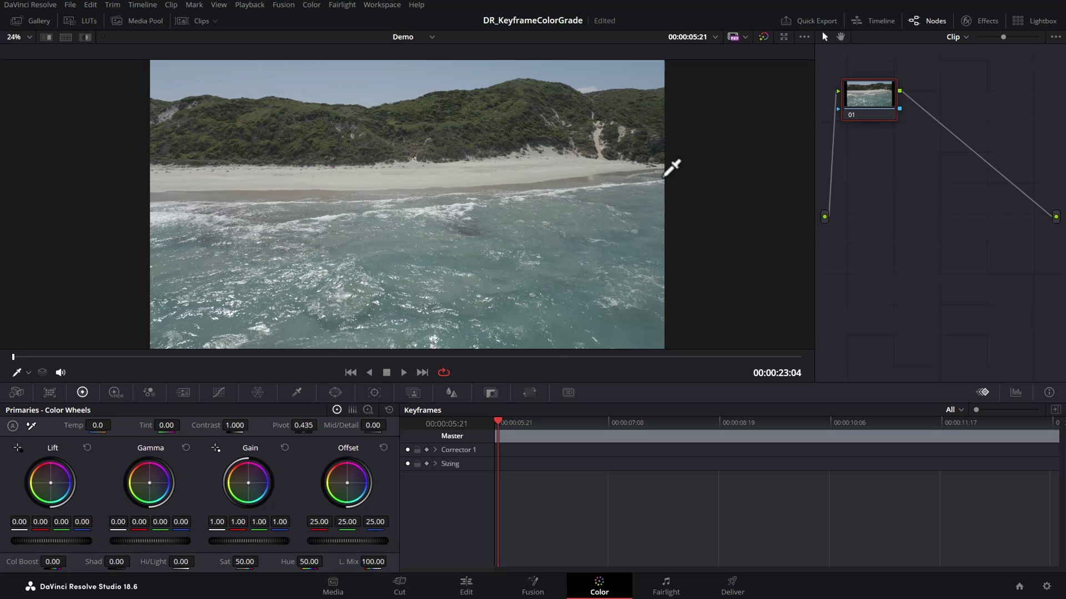
mouse_move(17, 359)
mouse_down()
mouse_move(376, 377)
mouse_move(780, 370)
mouse_move(1, 365)
mouse_up()
Step: Start a curve power window with points along the shoreline past the frame's right edge
click(334, 392)
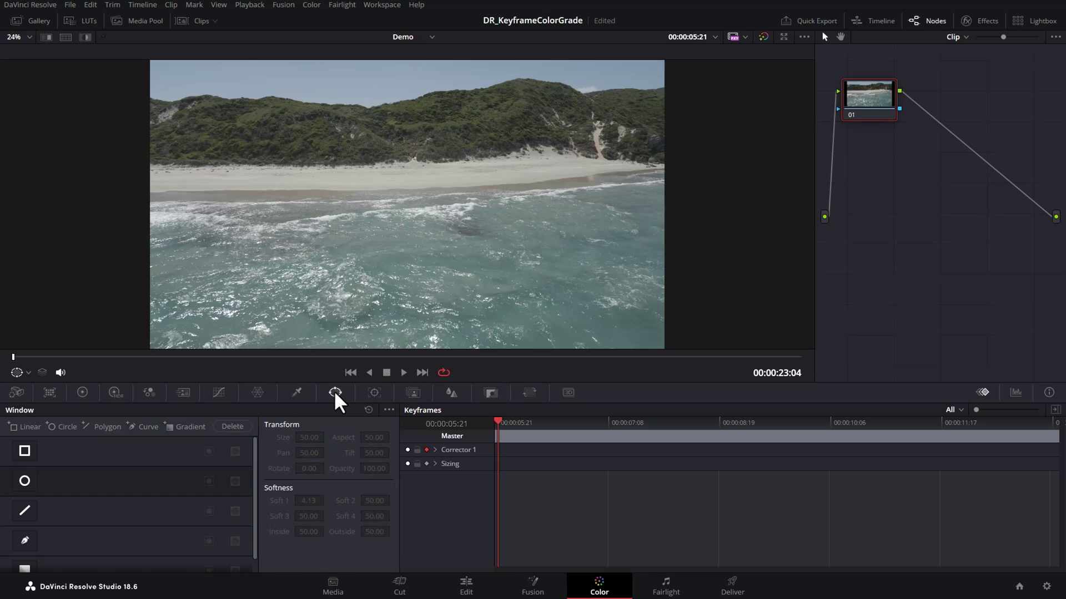
click(24, 541)
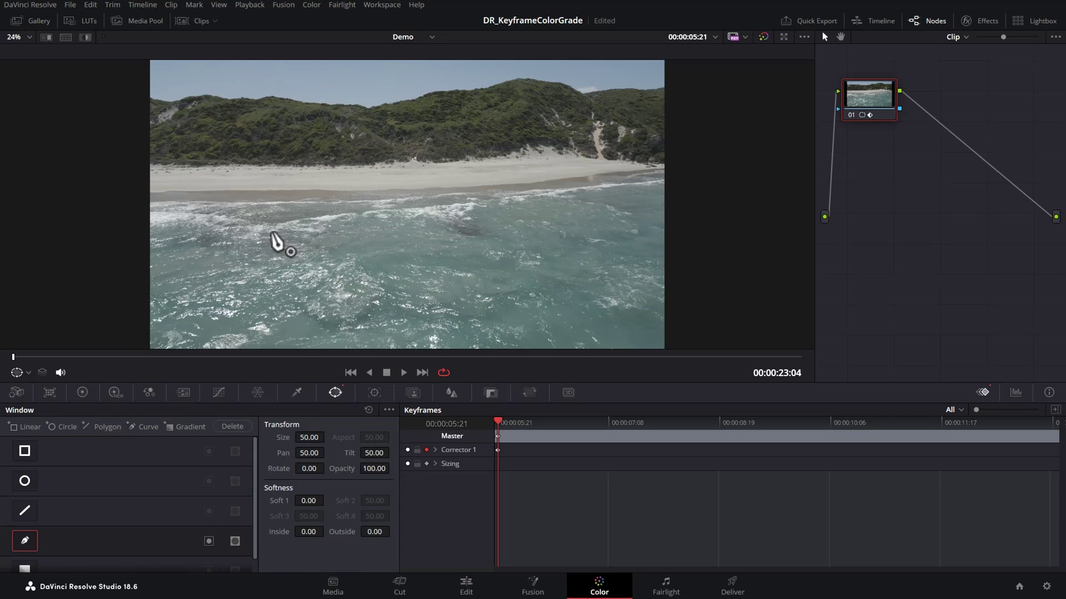
click(133, 204)
click(368, 202)
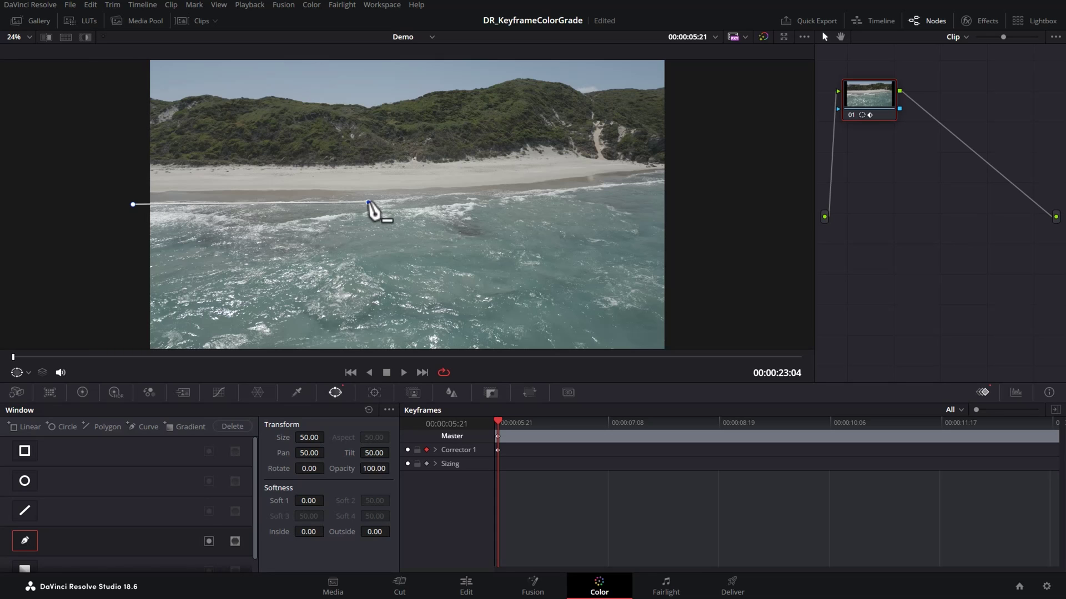
click(605, 187)
click(724, 170)
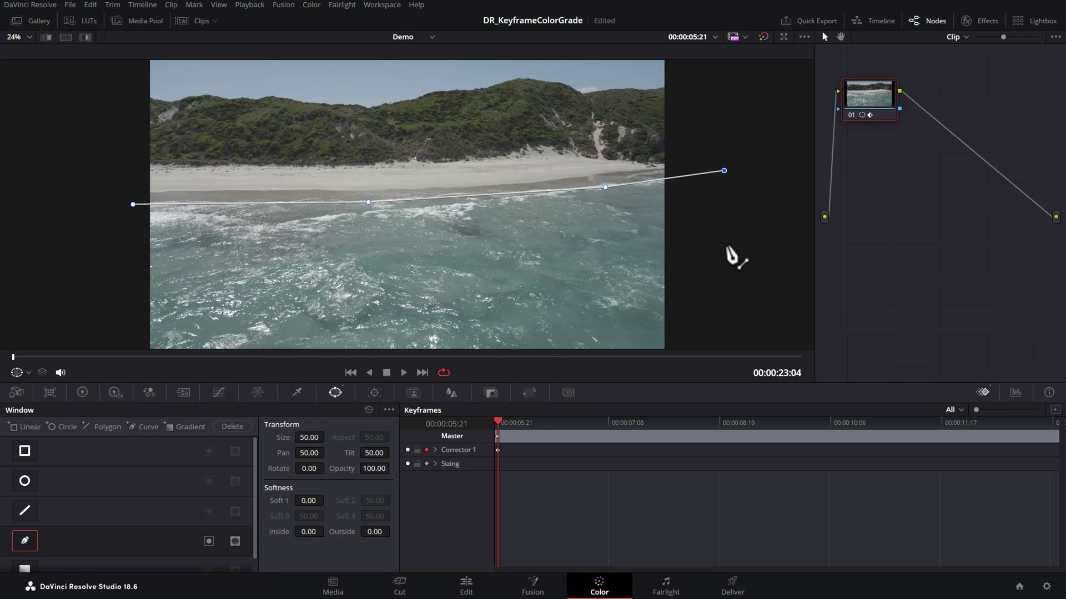
Step: Close the curve below the frame so it encloses the ocean water
scroll(706, 231, down, 1)
scroll(708, 238, down, 1)
scroll(673, 340, down, 1)
click(658, 342)
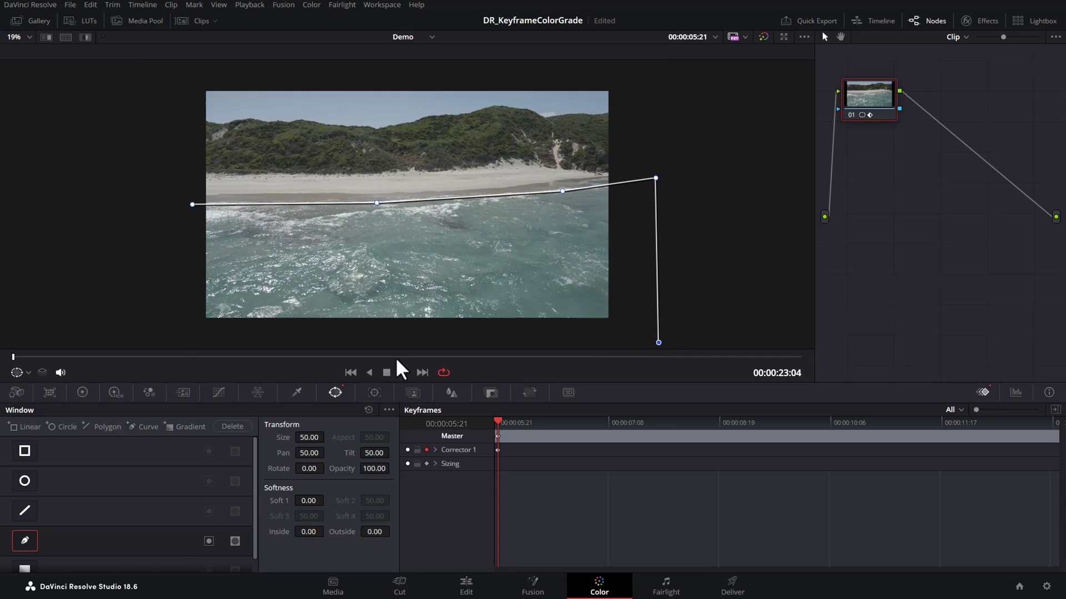
click(190, 340)
click(192, 204)
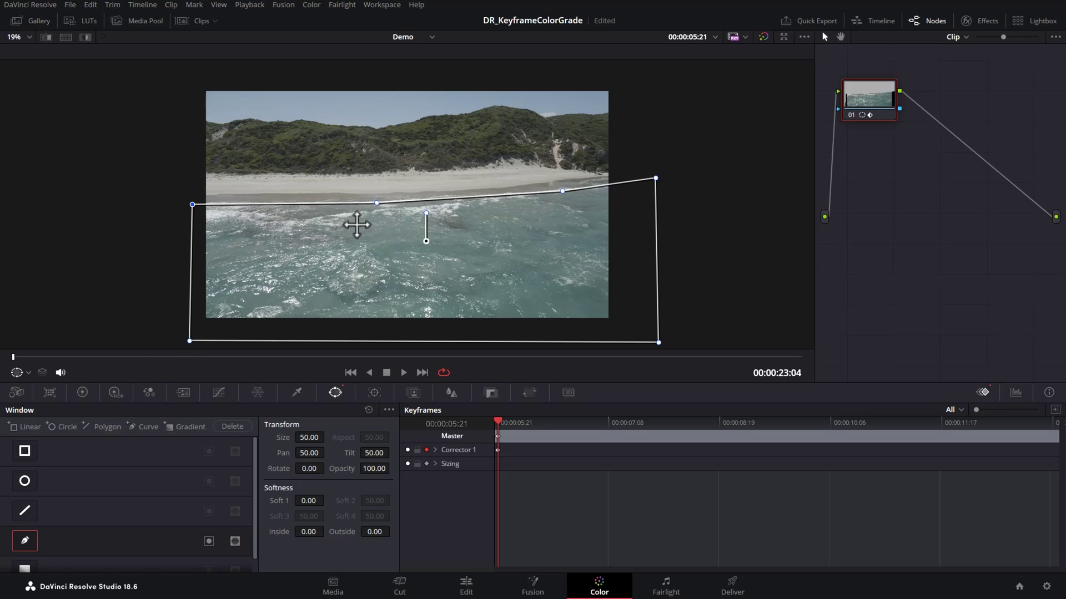
click(82, 391)
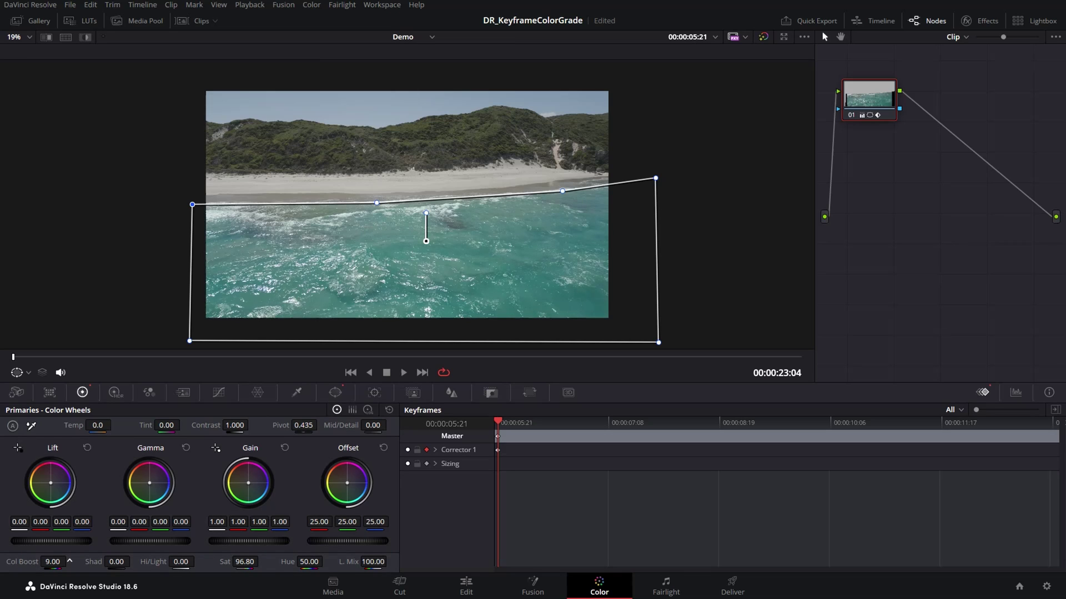
Step: Raise Col Boost to 32.00, hide the window outline, and preview the graded ocean
drag(52, 562, 78, 561)
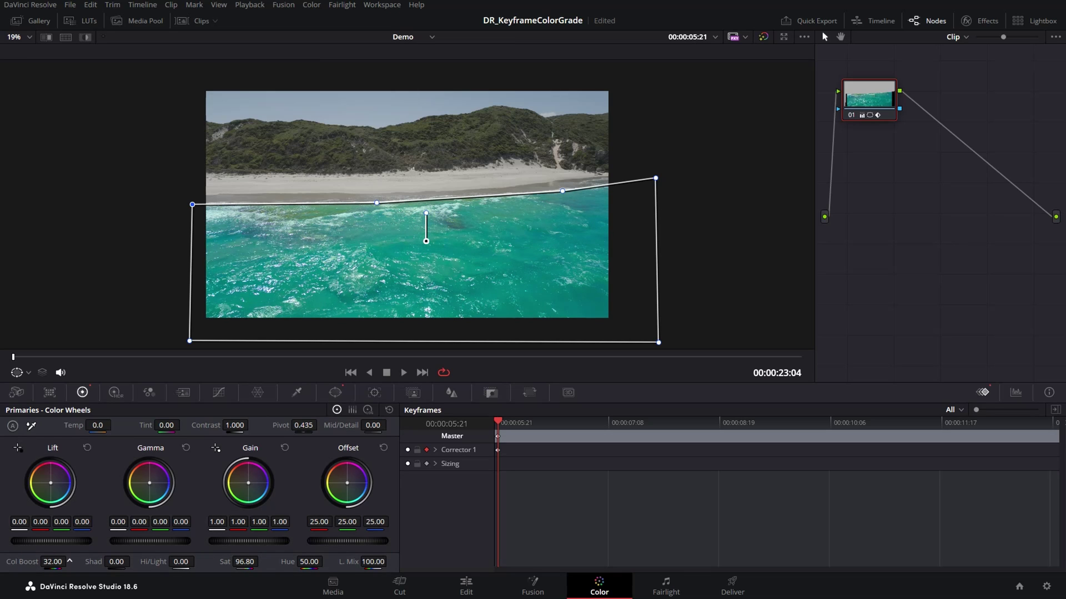
click(17, 373)
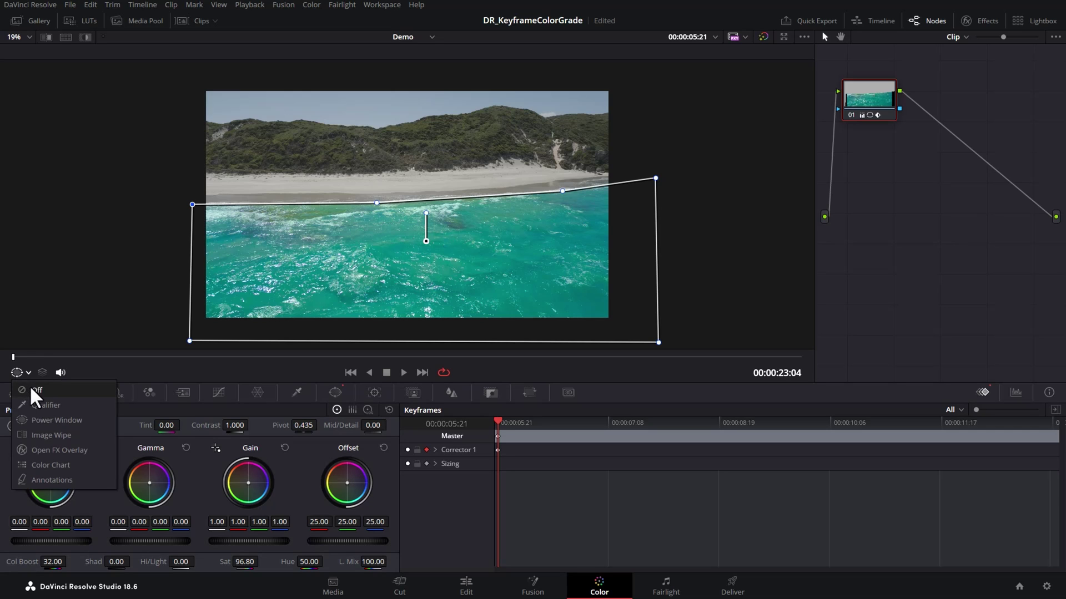
click(29, 385)
drag(12, 355, 481, 351)
Step: Set window softness Outside 1.08 and Inside 1.40, then preview up to the 10:03 keyframe
click(335, 392)
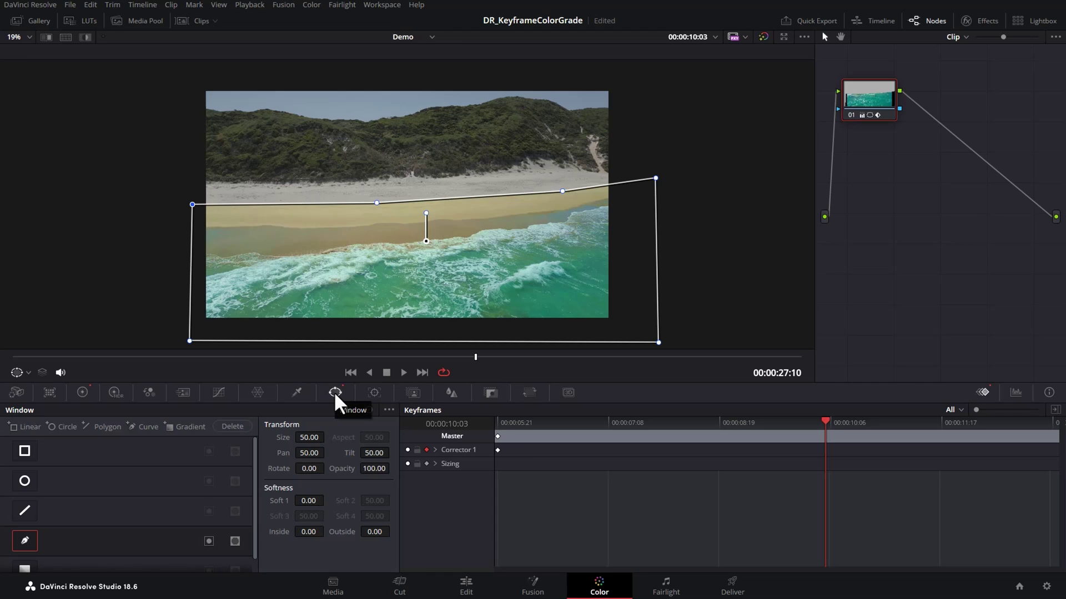
drag(368, 532, 369, 535)
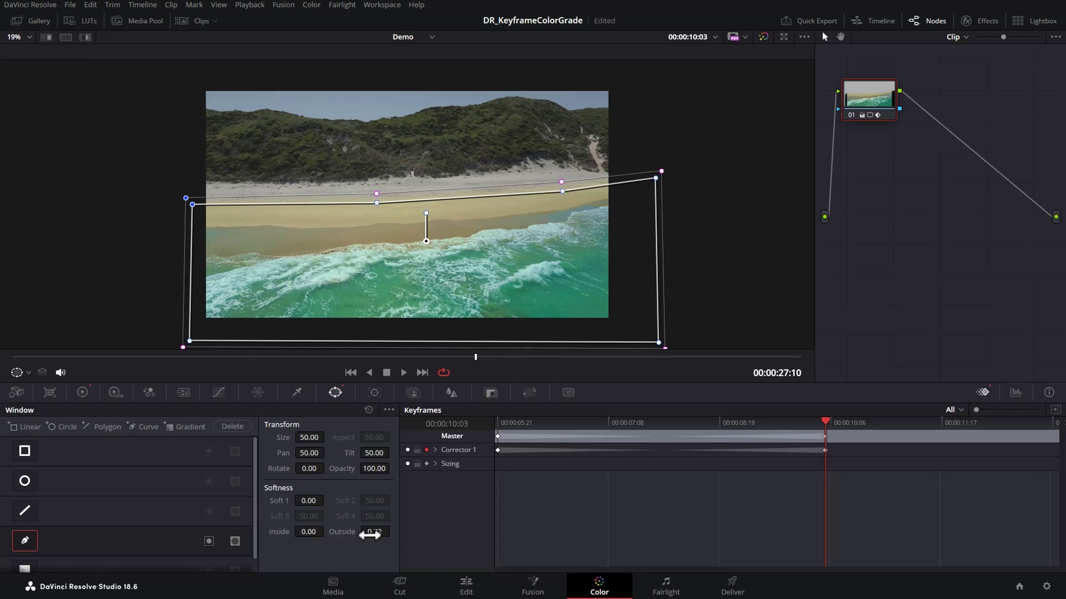
drag(297, 532, 380, 531)
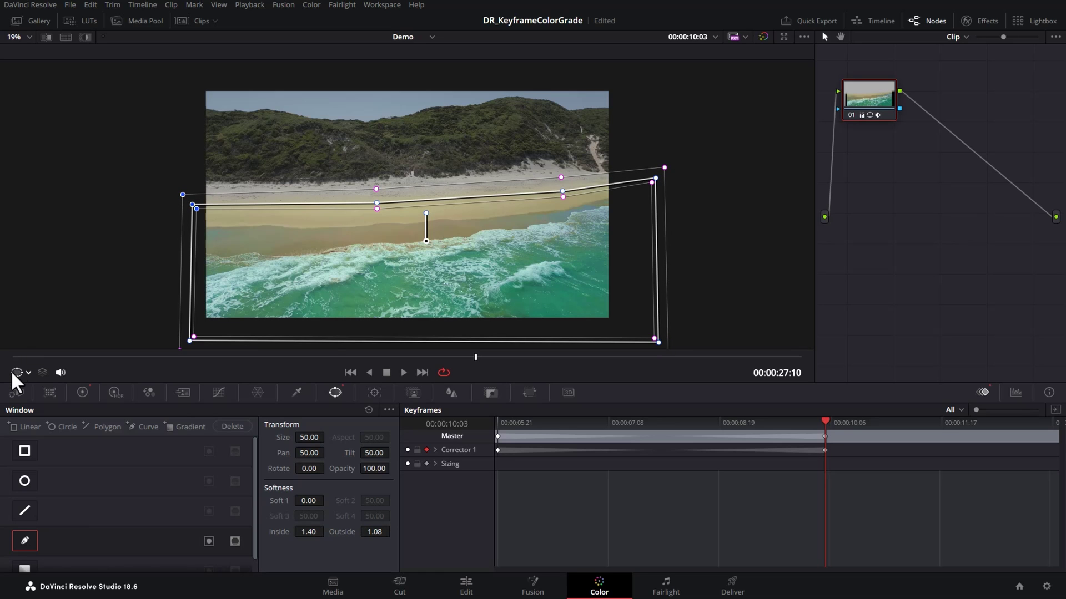
click(17, 372)
drag(20, 357, 160, 352)
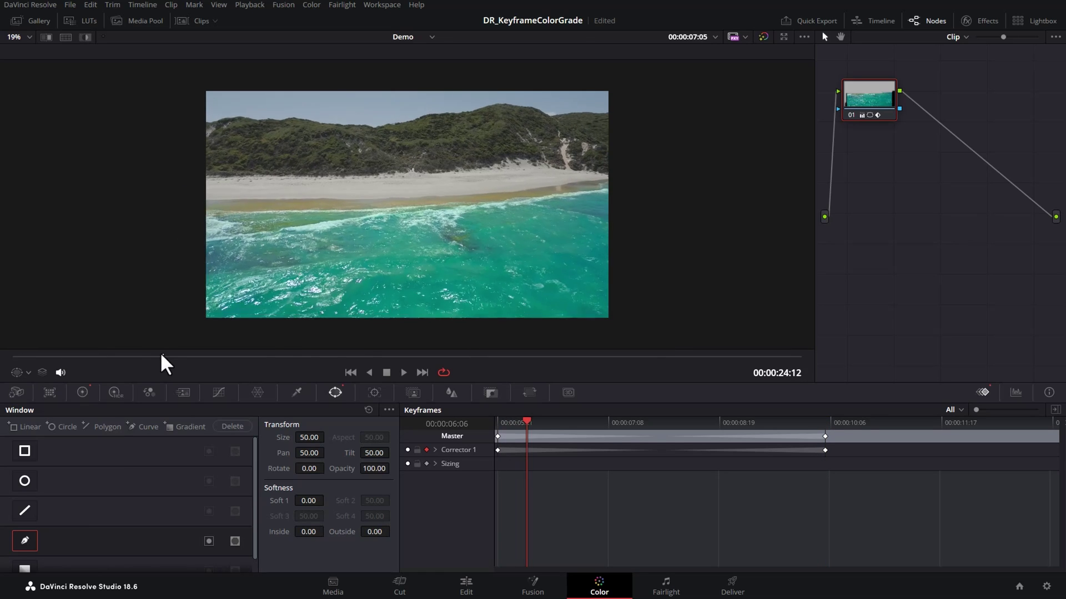
click(833, 451)
Step: Delete the 10:03 end keyframes and return the playhead to 00:00:05:21
right_click(829, 459)
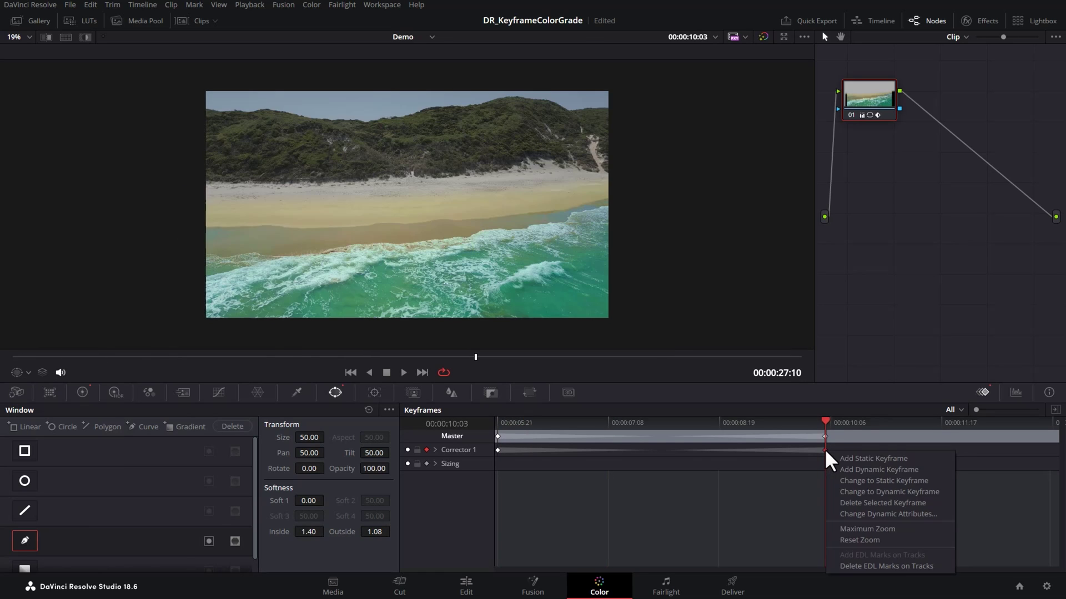
click(882, 503)
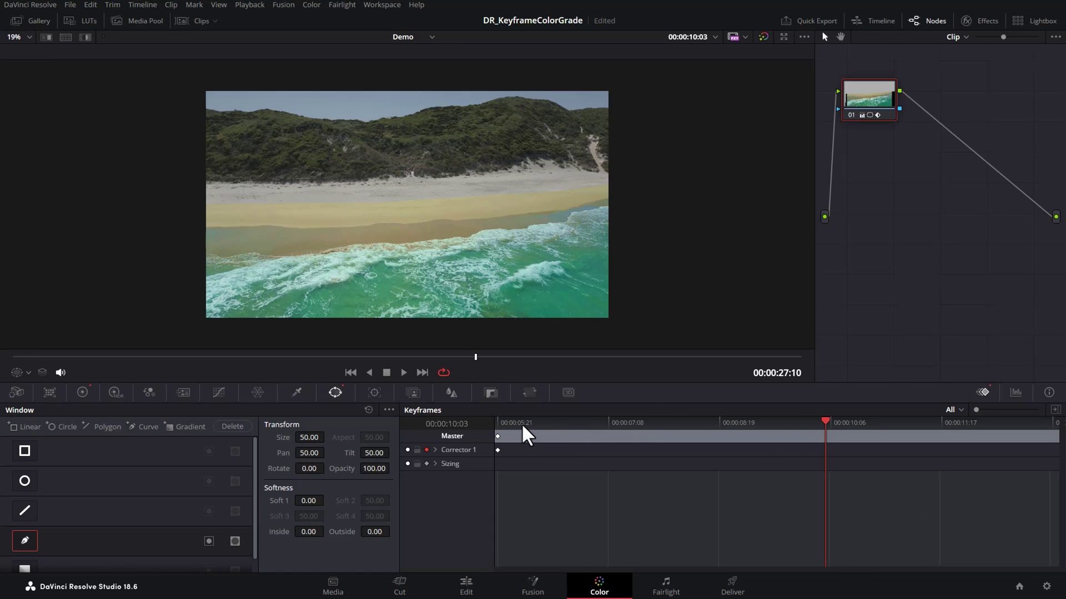
drag(521, 423, 487, 421)
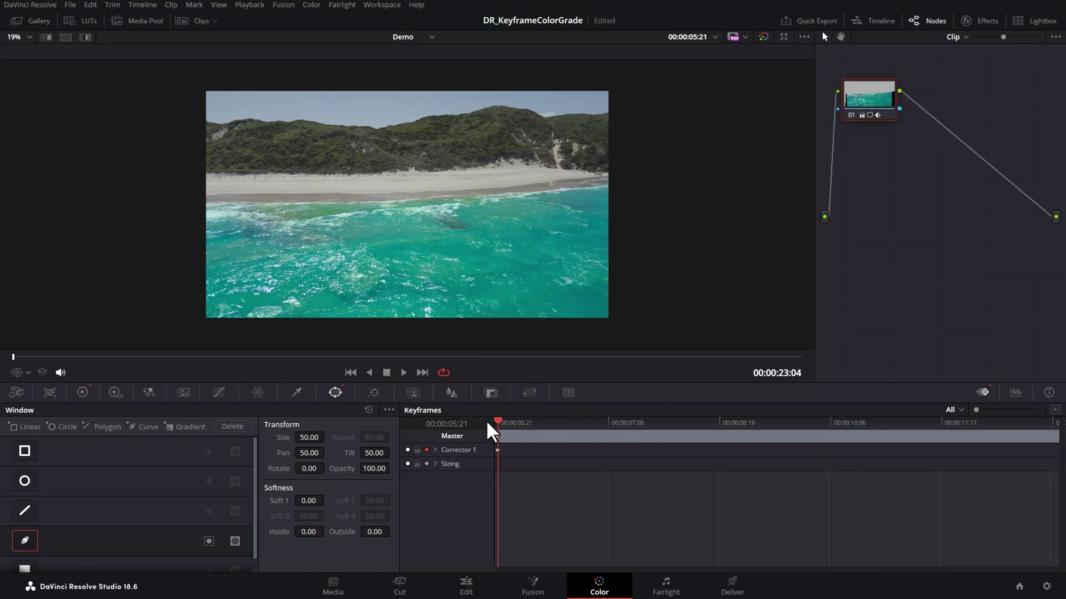
Step: Show the power window outline and soften its inner edge to 1.06, previewing the shoreline
click(29, 371)
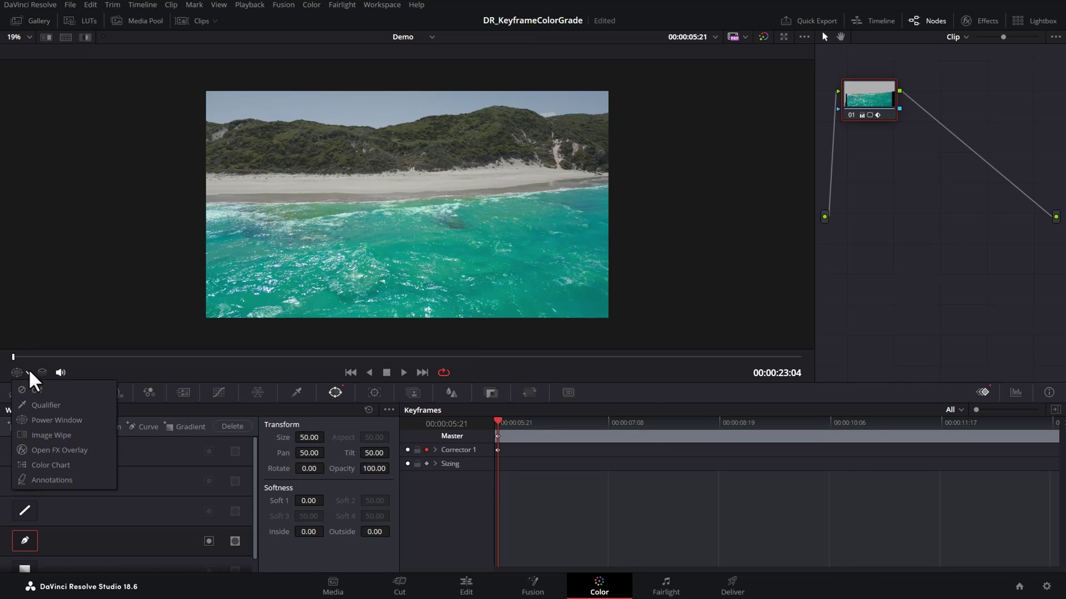
click(45, 420)
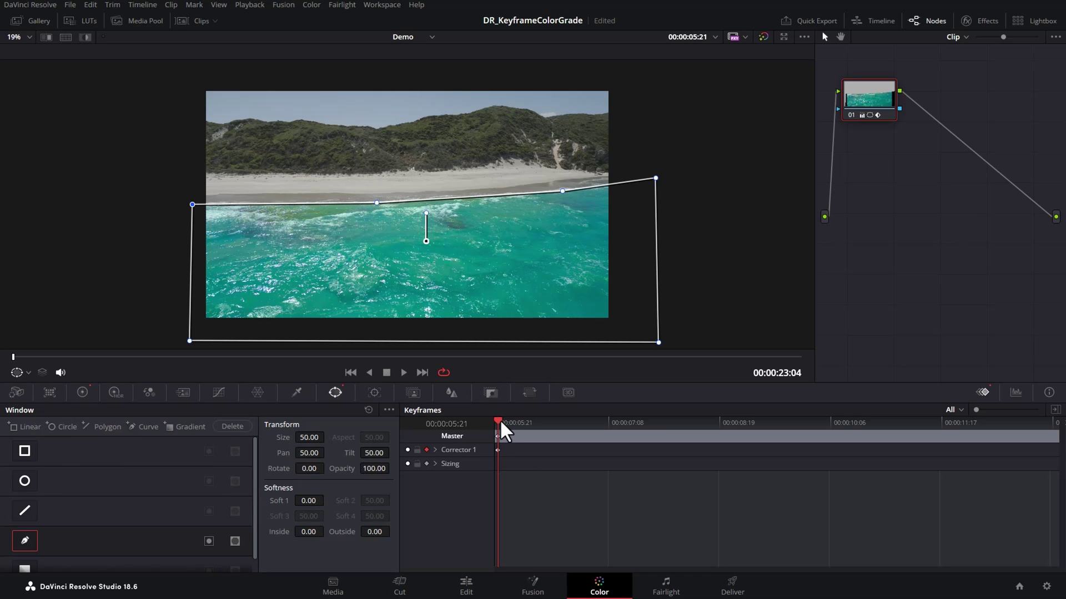
mouse_move(497, 421)
mouse_down()
mouse_move(590, 420)
mouse_move(497, 421)
mouse_up()
drag(304, 533, 538, 547)
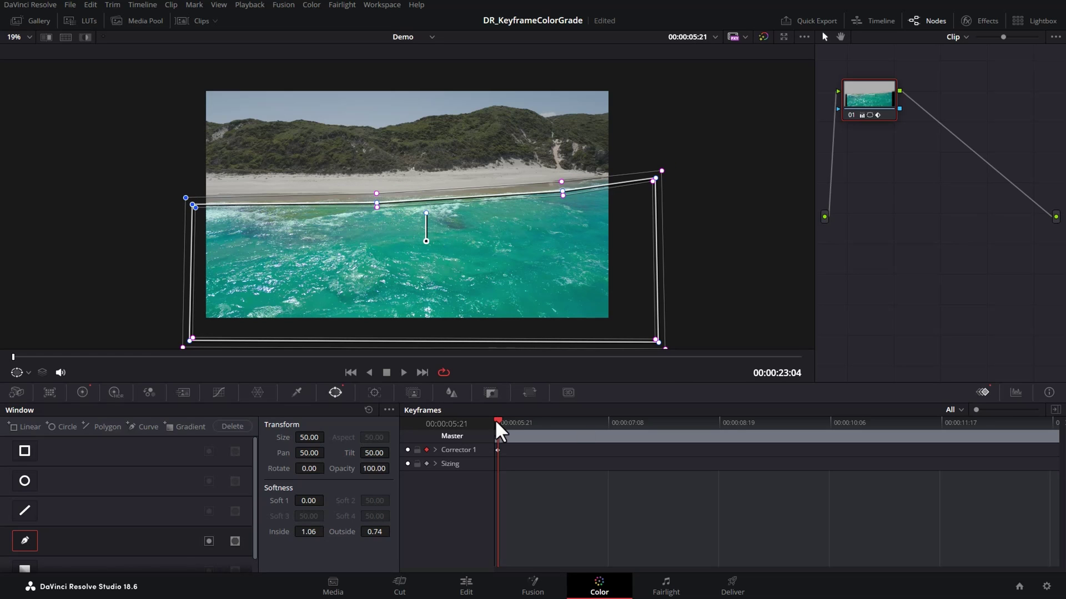
drag(498, 421, 616, 425)
Step: Keyframe the ocean window down and right along the shoreline at 07:10, 08:15, 09:11 and later, then play it back
drag(426, 238, 427, 251)
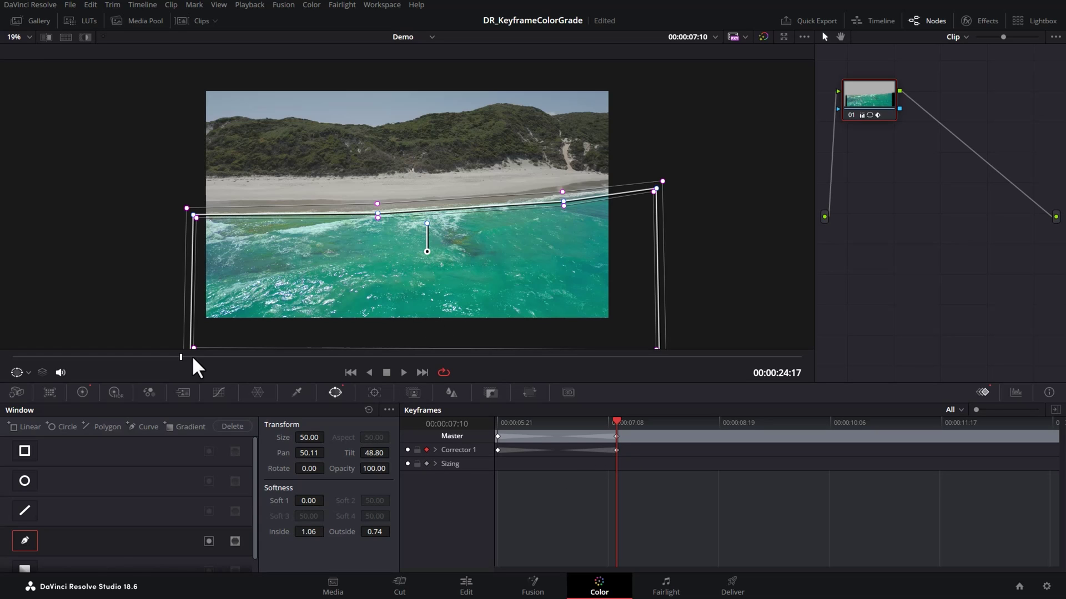
drag(181, 357, 313, 357)
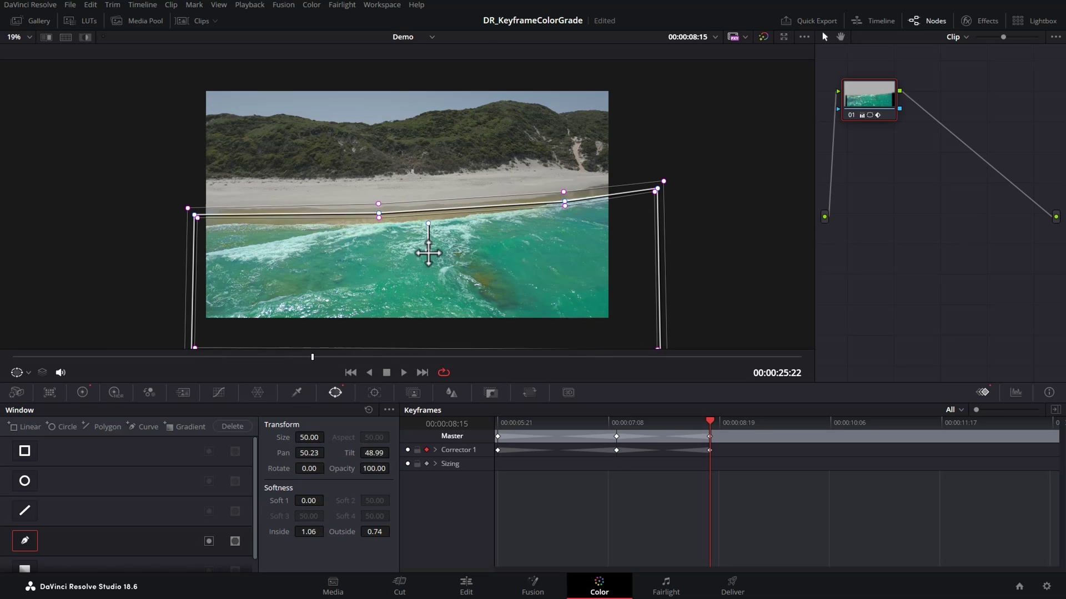
drag(427, 251, 430, 261)
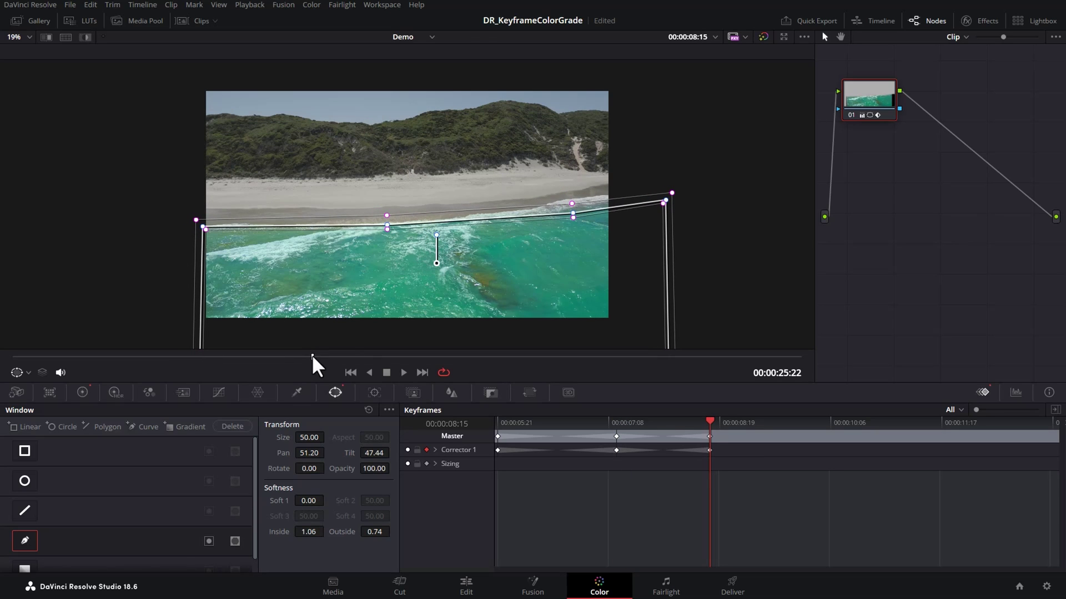
drag(313, 357, 403, 357)
drag(430, 262, 443, 276)
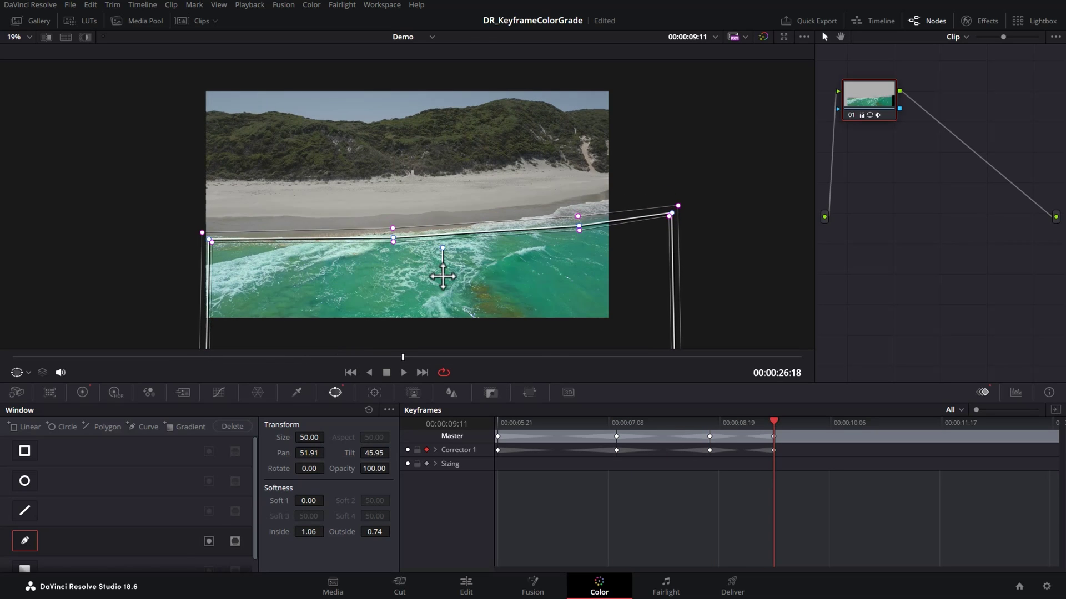
drag(403, 357, 564, 355)
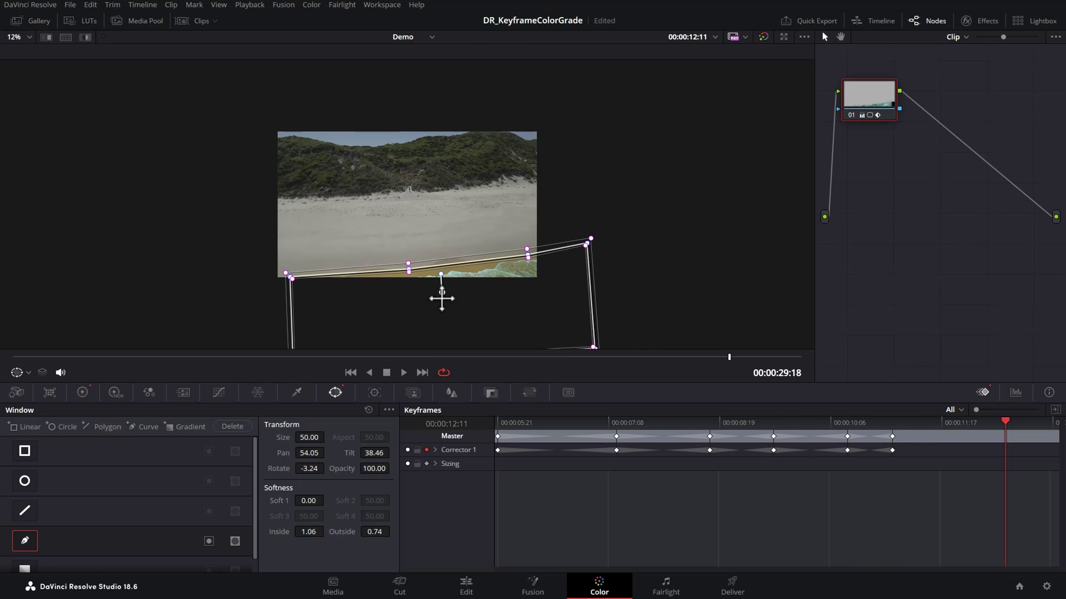
drag(443, 294, 465, 328)
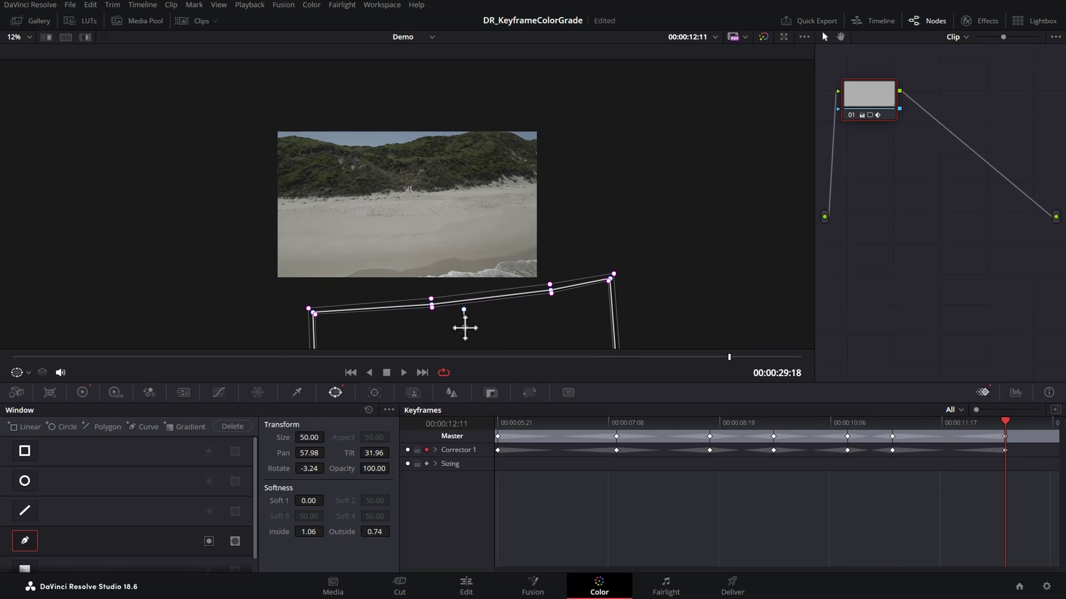
drag(22, 356, 802, 371)
Step: Reset the beach clip node's grade to neutral and return to the clip's first frame
key(ctrl+Home)
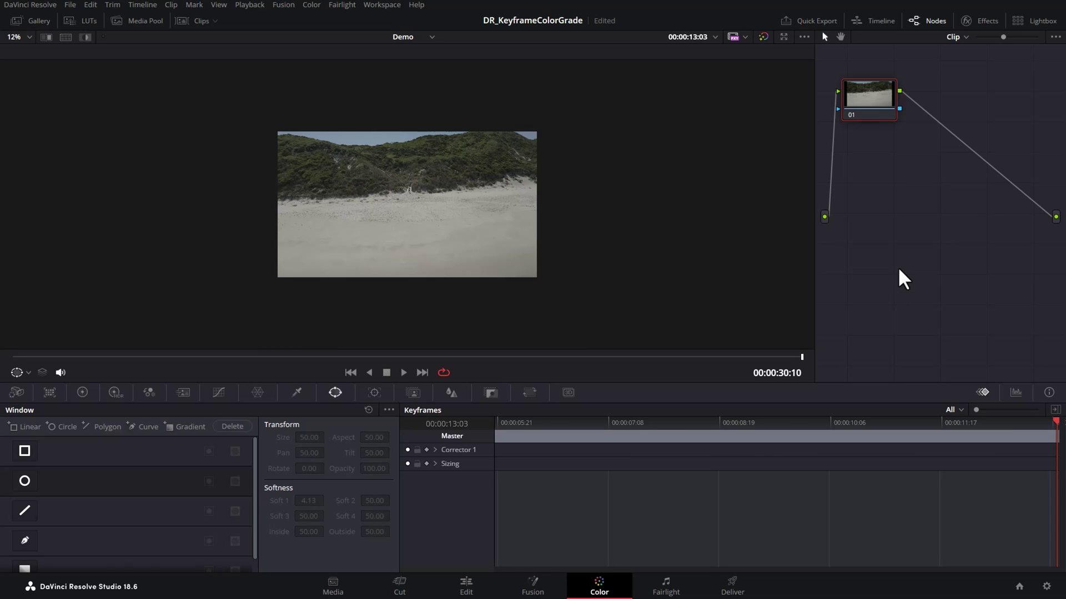
right_click(921, 274)
click(925, 278)
drag(802, 358, 12, 367)
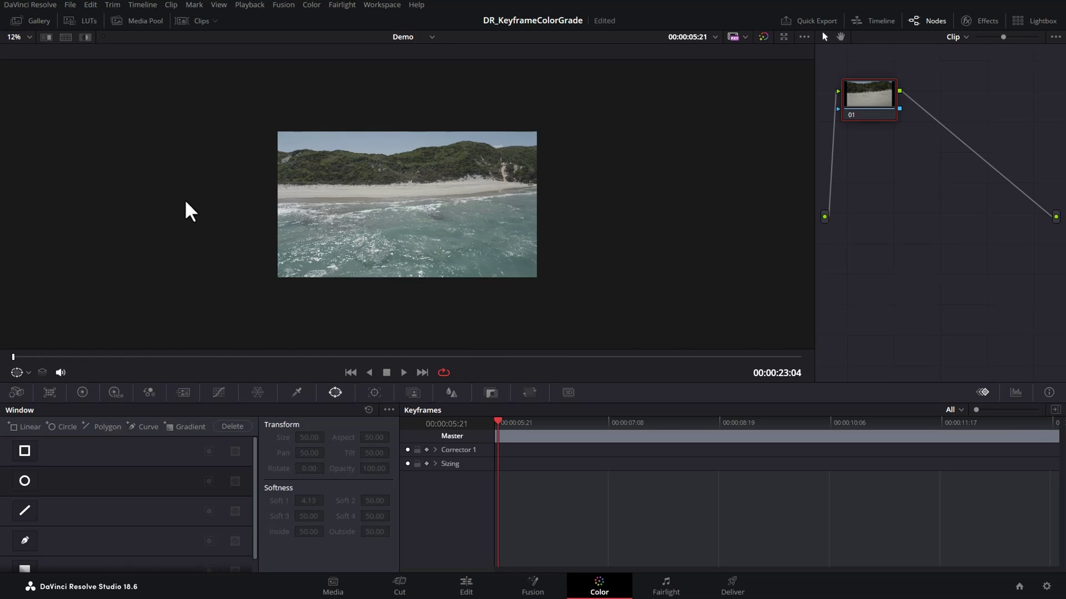
scroll(437, 247, up, 3)
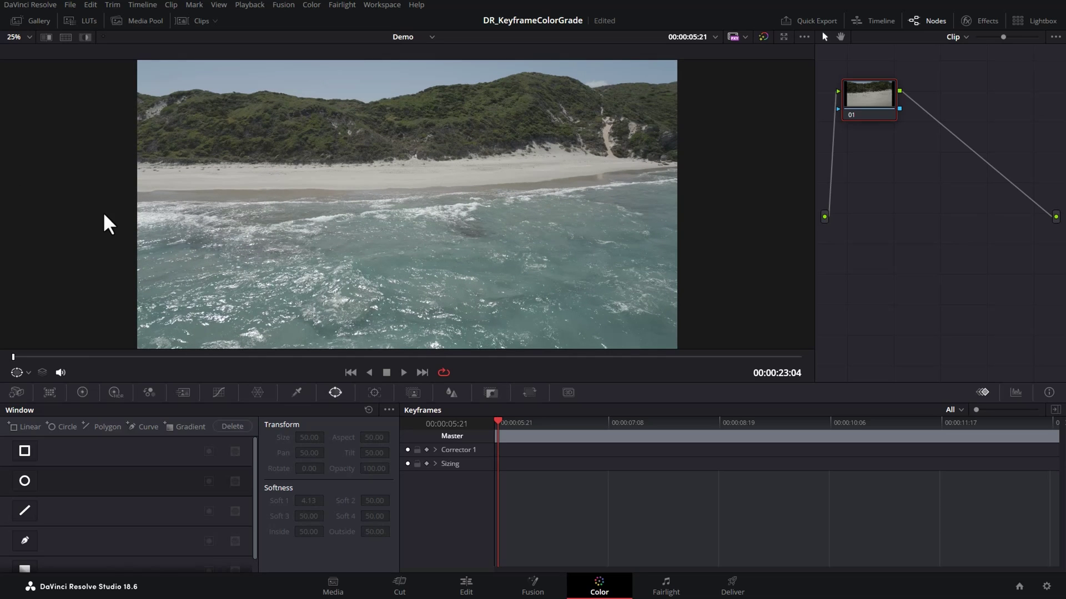
Step: Draw a closed curve window around the sand strip between its top edge and the waterline
click(24, 541)
click(129, 164)
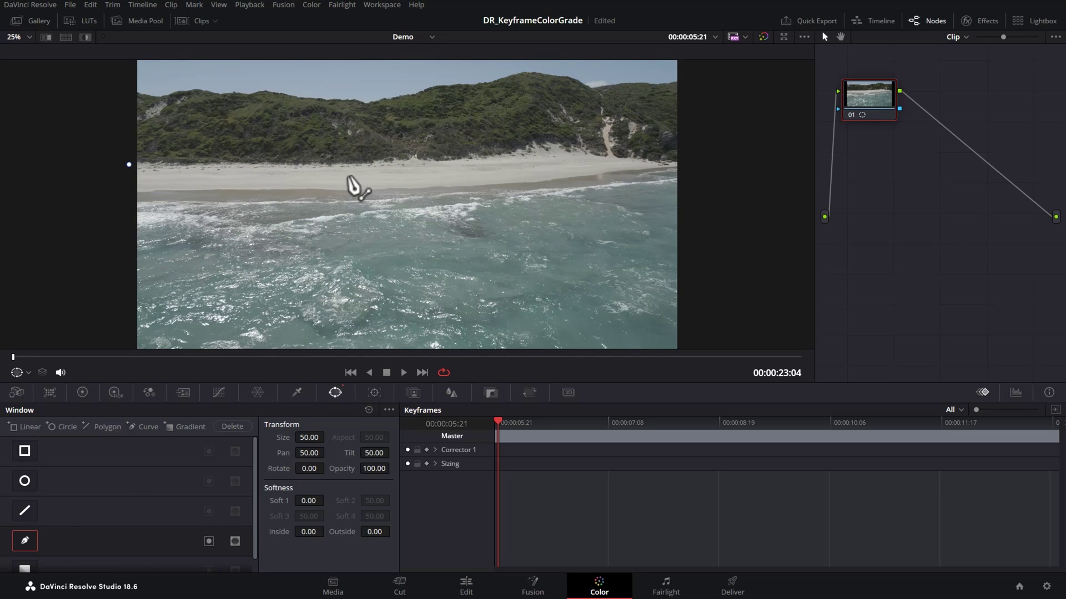
click(522, 157)
click(587, 153)
click(670, 163)
click(618, 174)
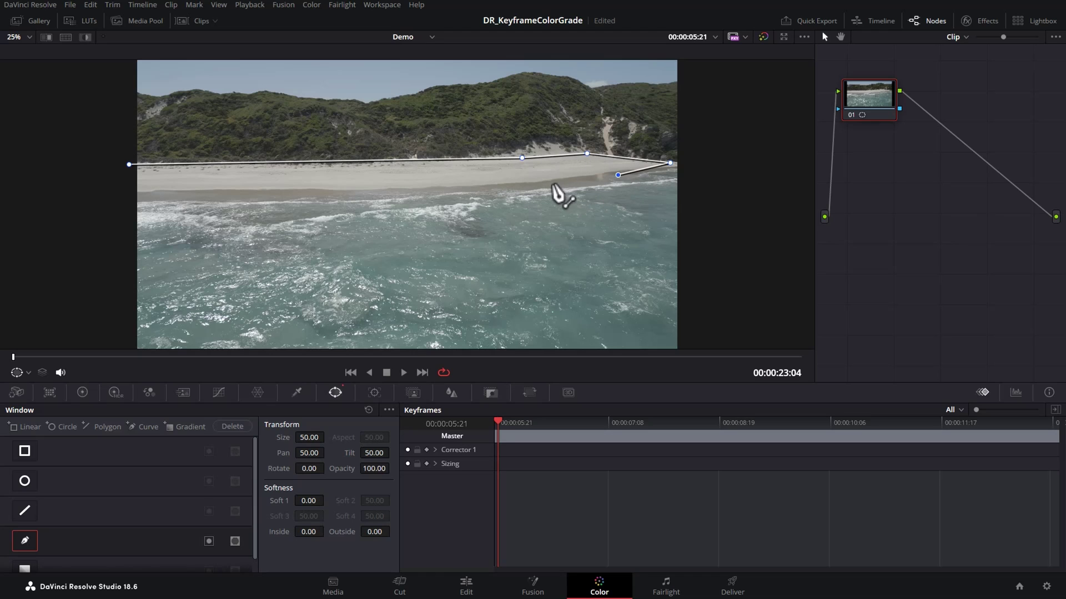
click(553, 184)
click(467, 191)
click(341, 195)
click(218, 198)
click(138, 200)
click(128, 164)
Step: Warm the sand with Offset 39.79/22.20/5.57 and soften the mask to Inside 0.64, Outside 0.24
click(82, 392)
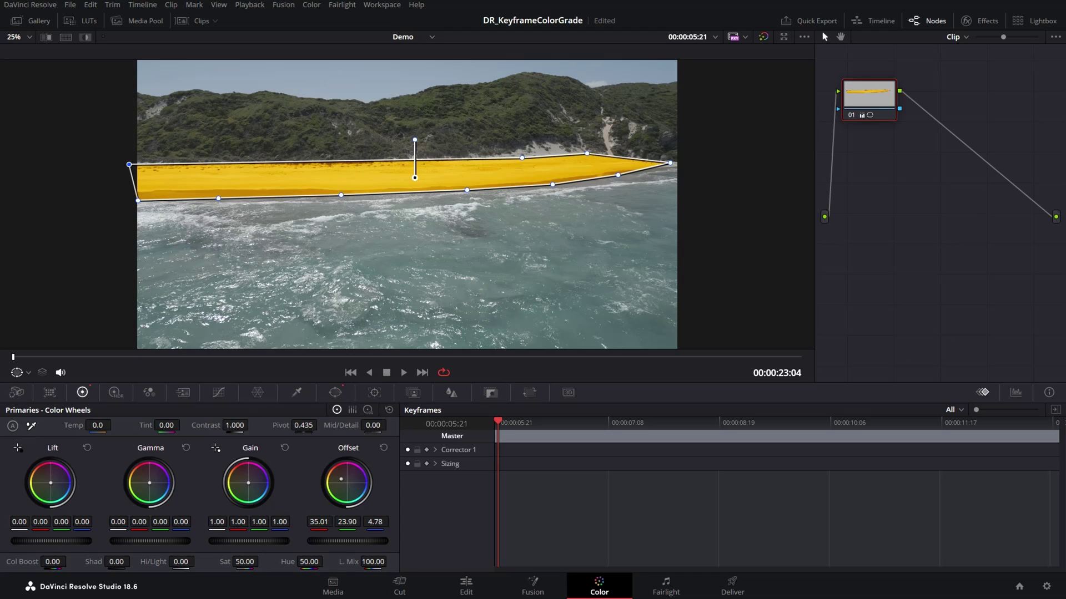
click(336, 393)
drag(306, 534, 375, 494)
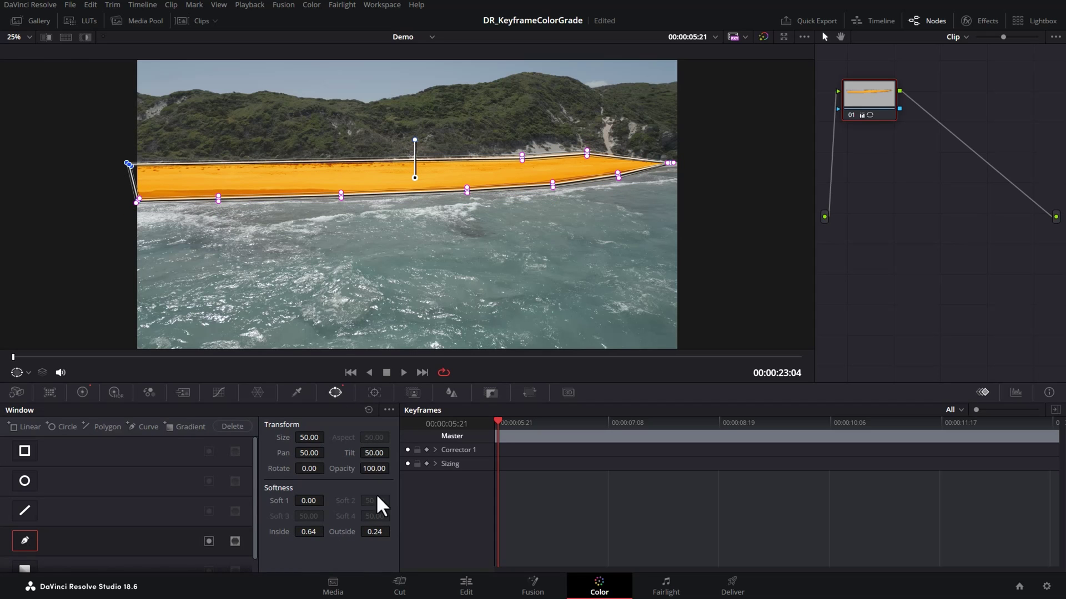
Step: Track the sand window forward to the clip's end and scrub through to check it
click(374, 394)
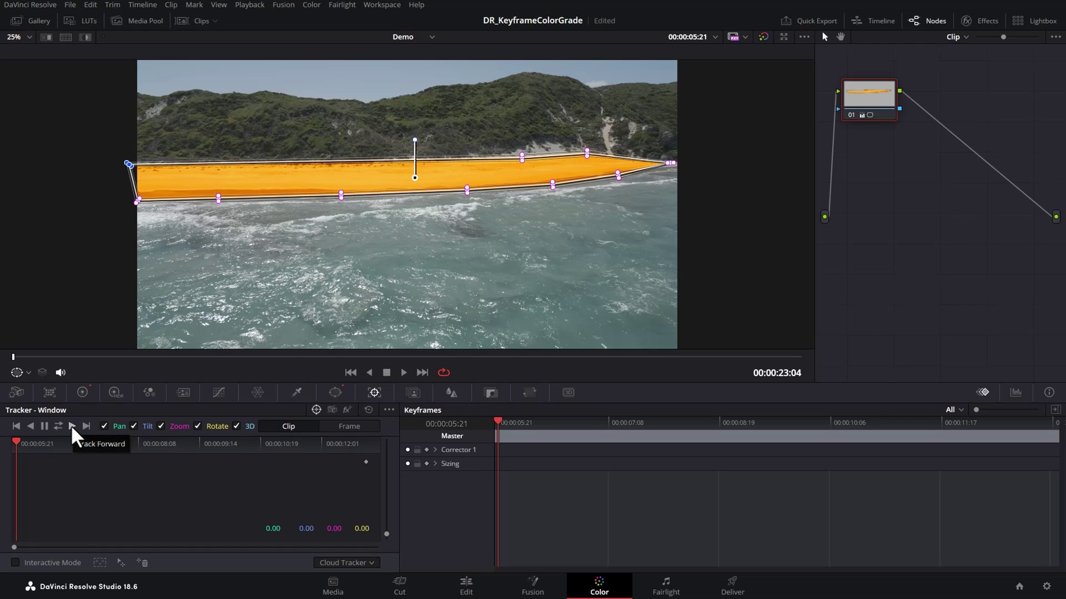
click(71, 426)
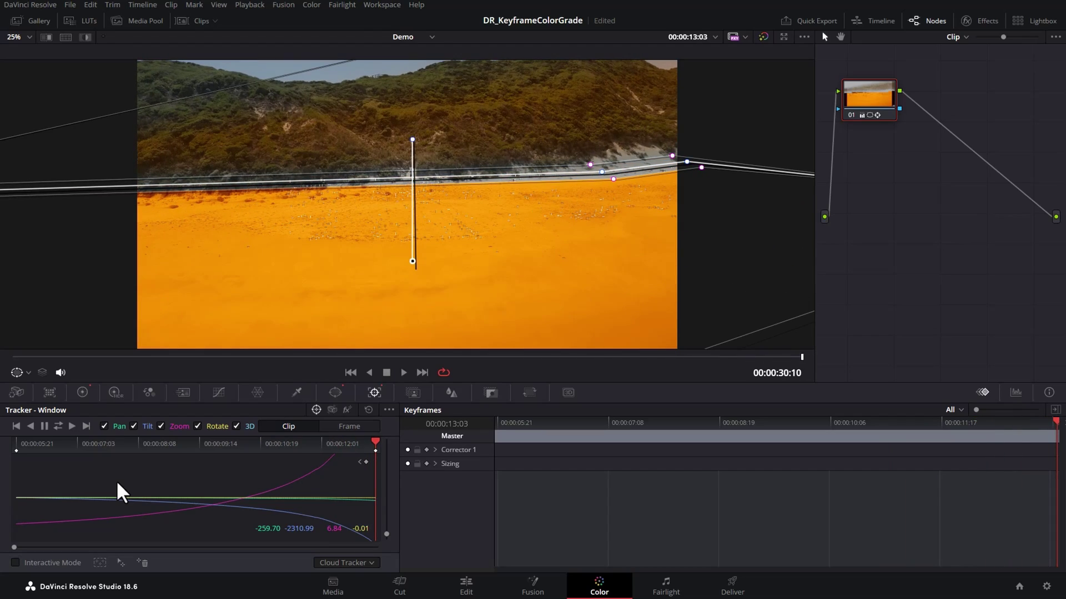
drag(19, 358, 835, 354)
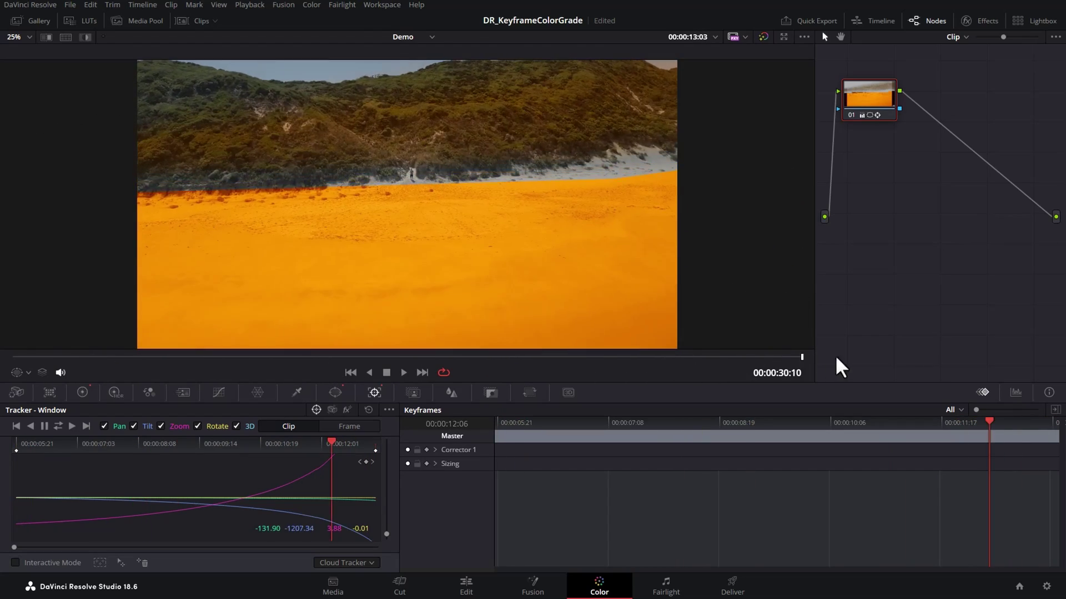